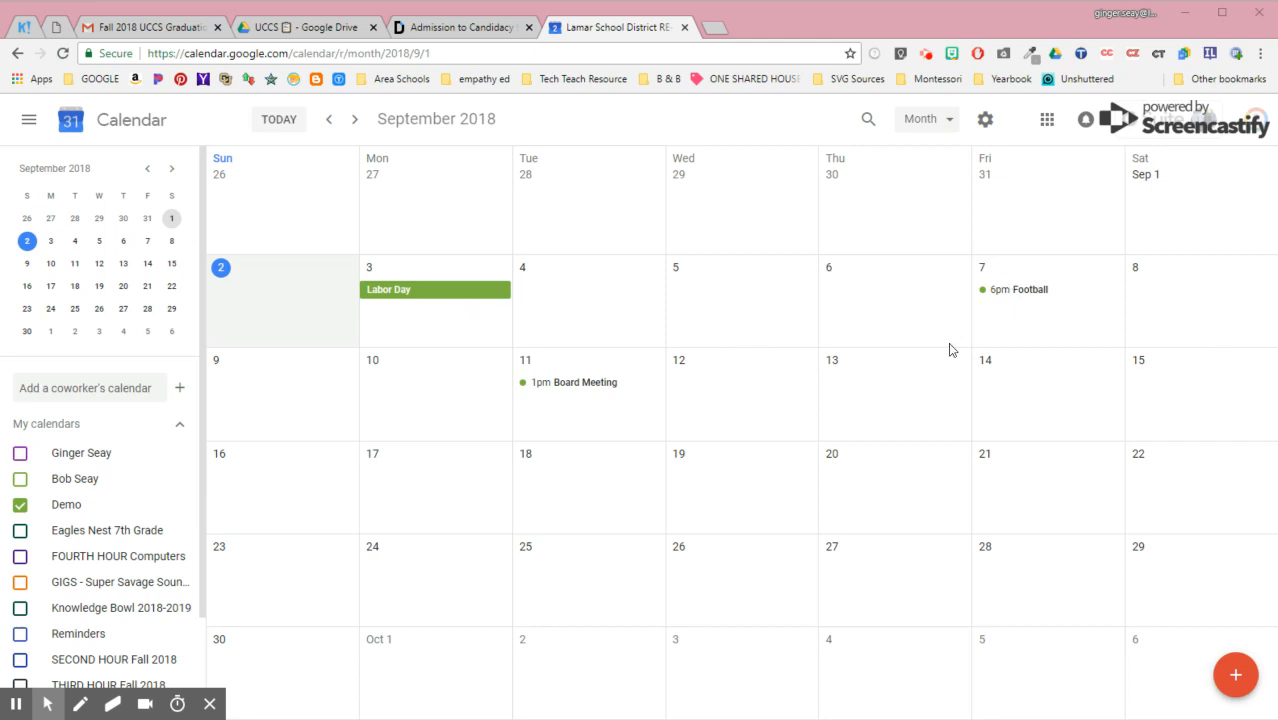
Switch to the new Google Sites and open the AVCS site for editing.
click(1047, 121)
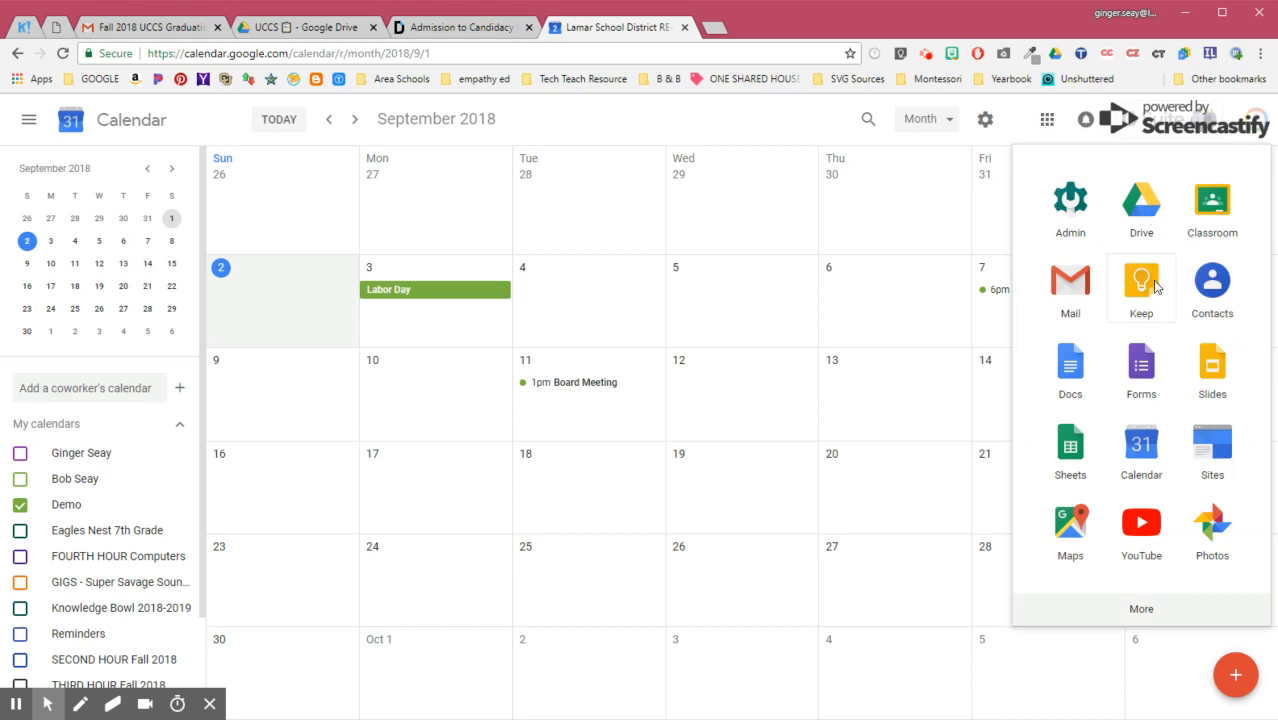
click(1213, 457)
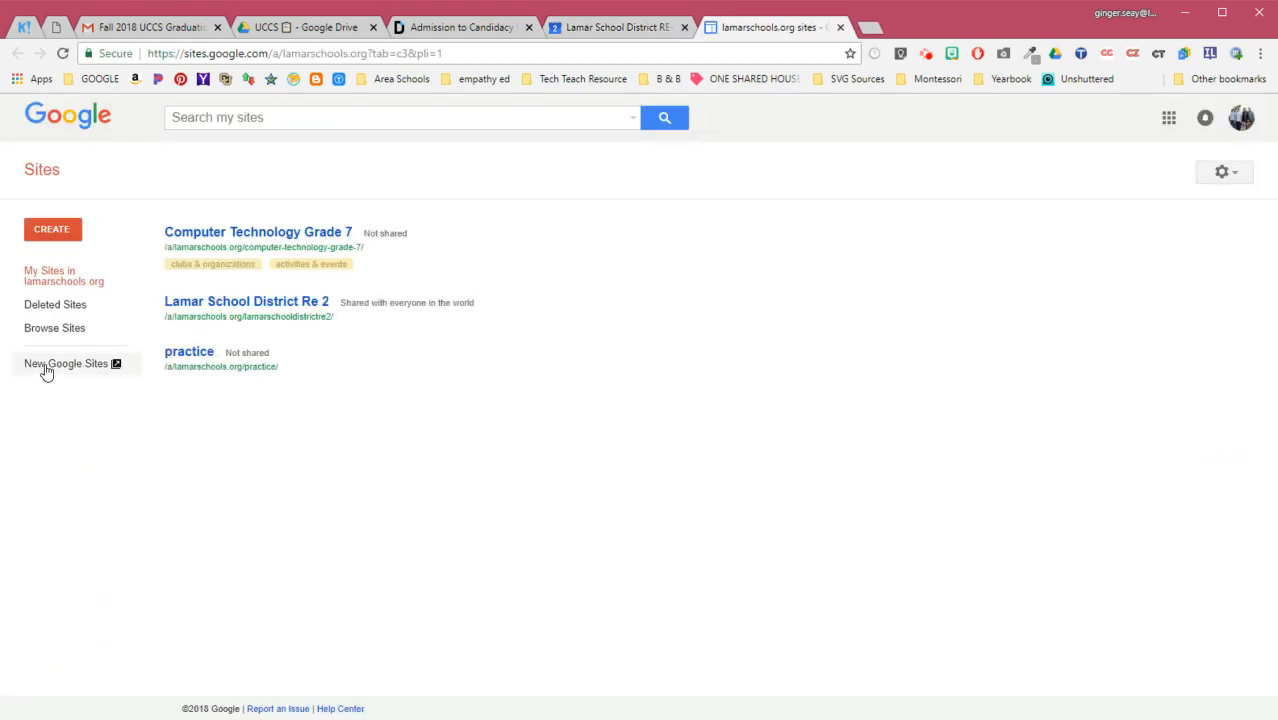
click(46, 368)
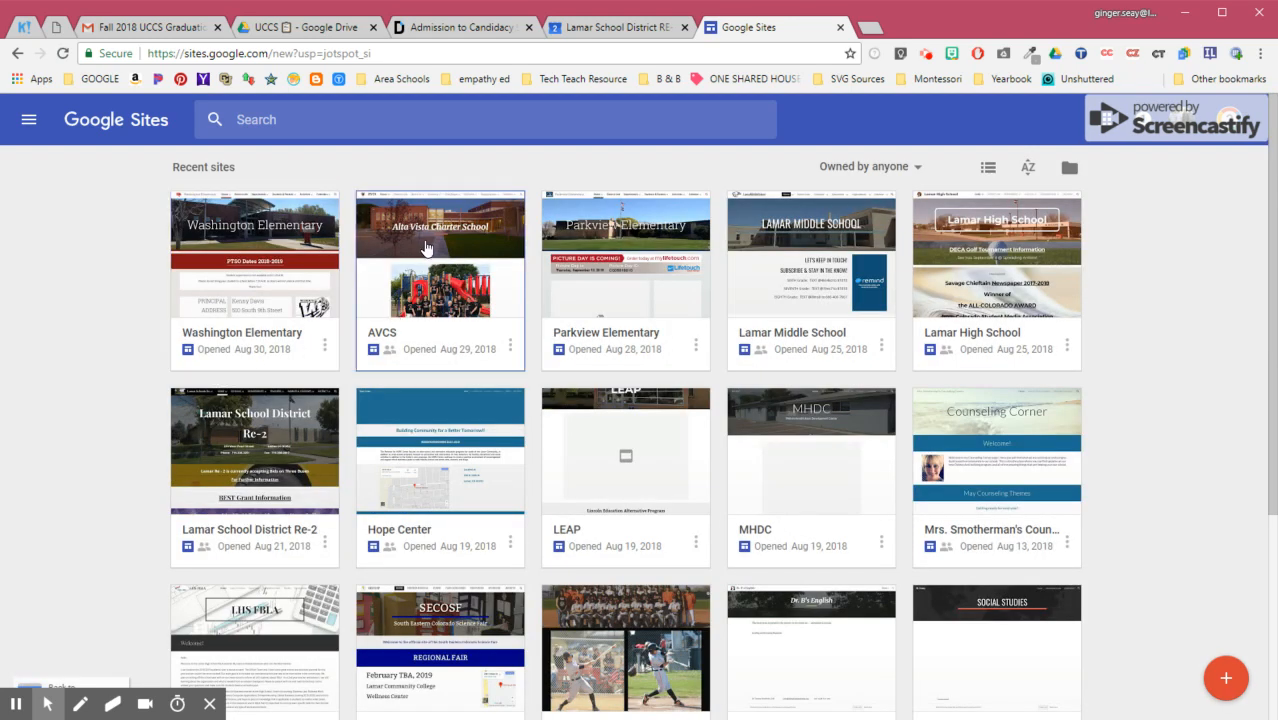
click(424, 241)
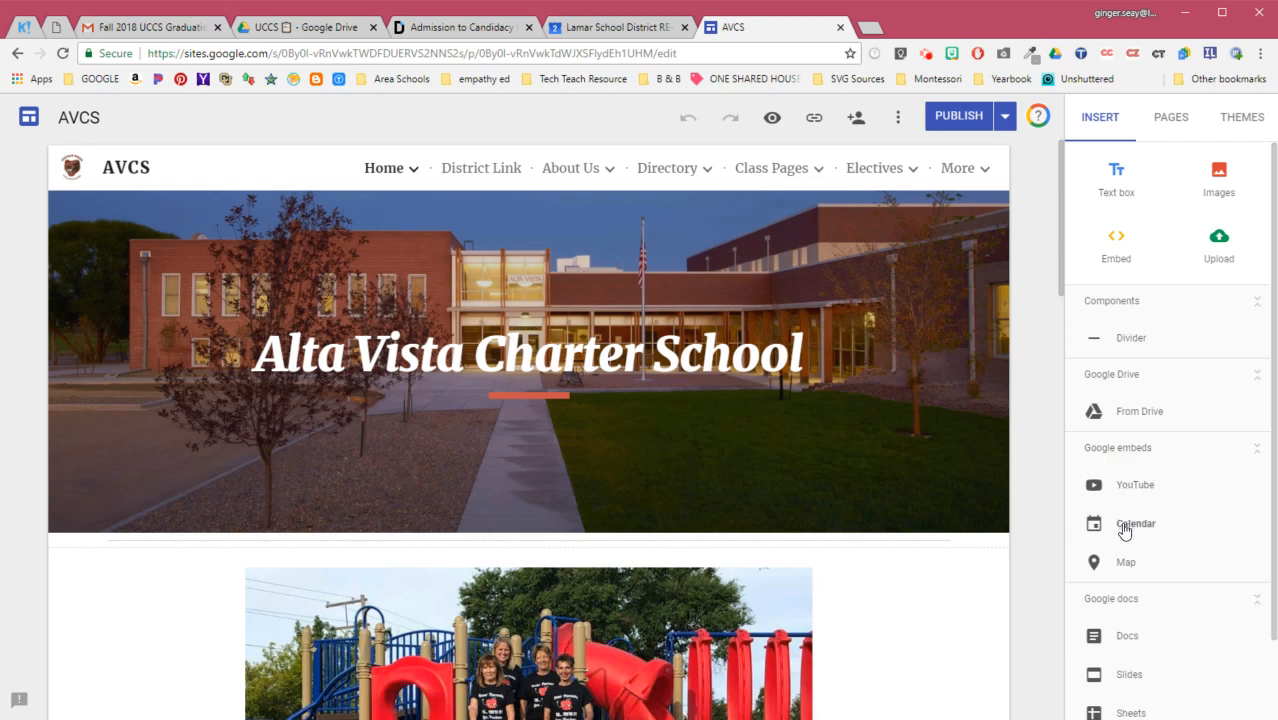
Insert the Demo calendar below the map and contact details near the end of the AVCS home page.
scroll(725, 459, down, 10)
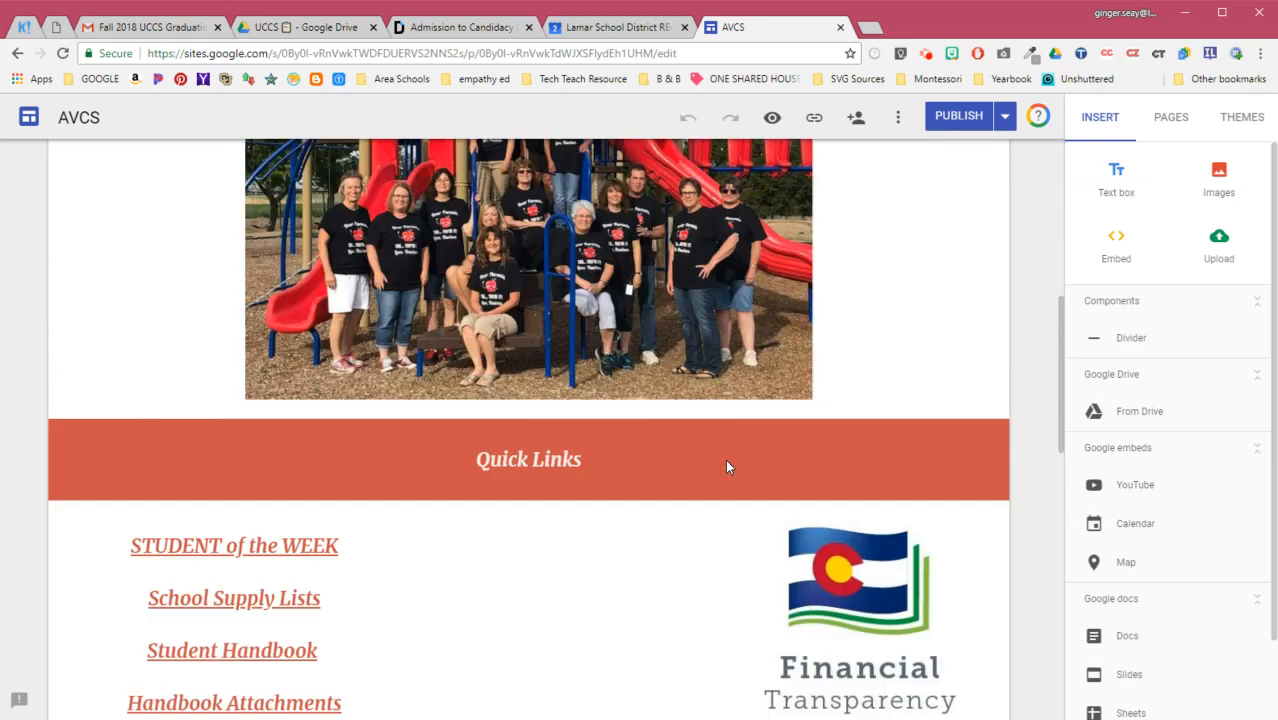
scroll(727, 467, down, 2)
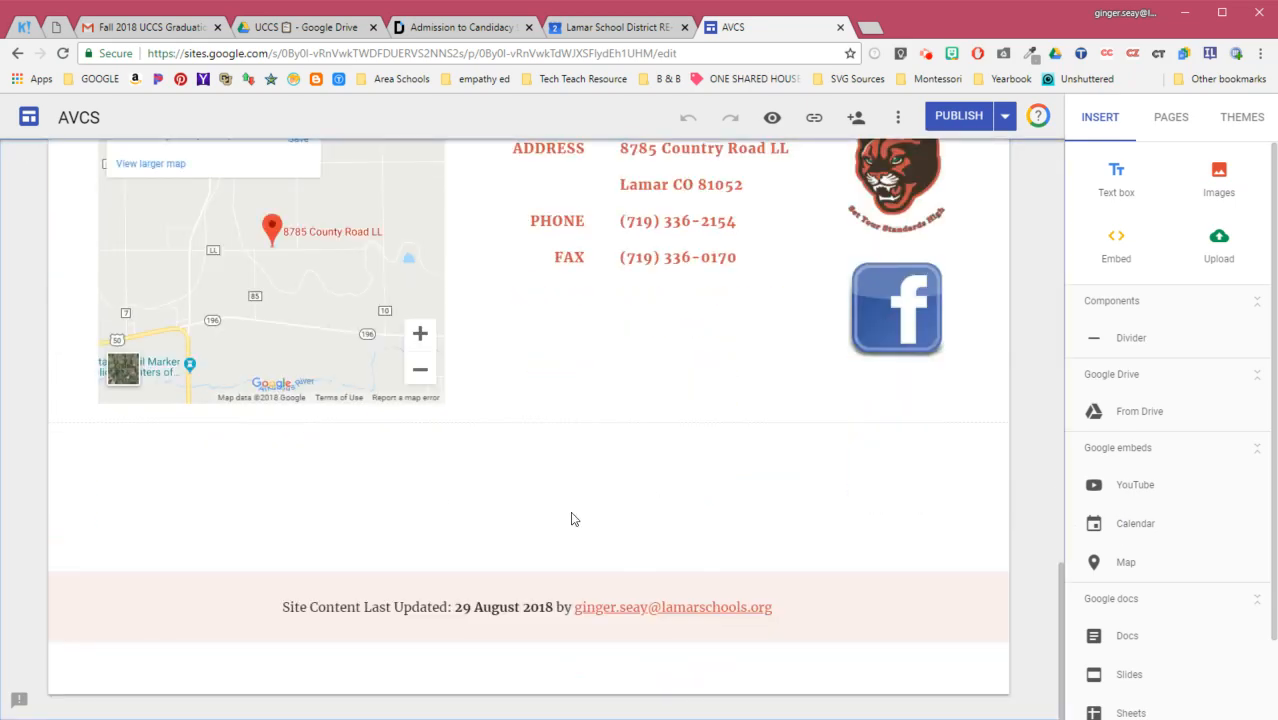
click(1138, 531)
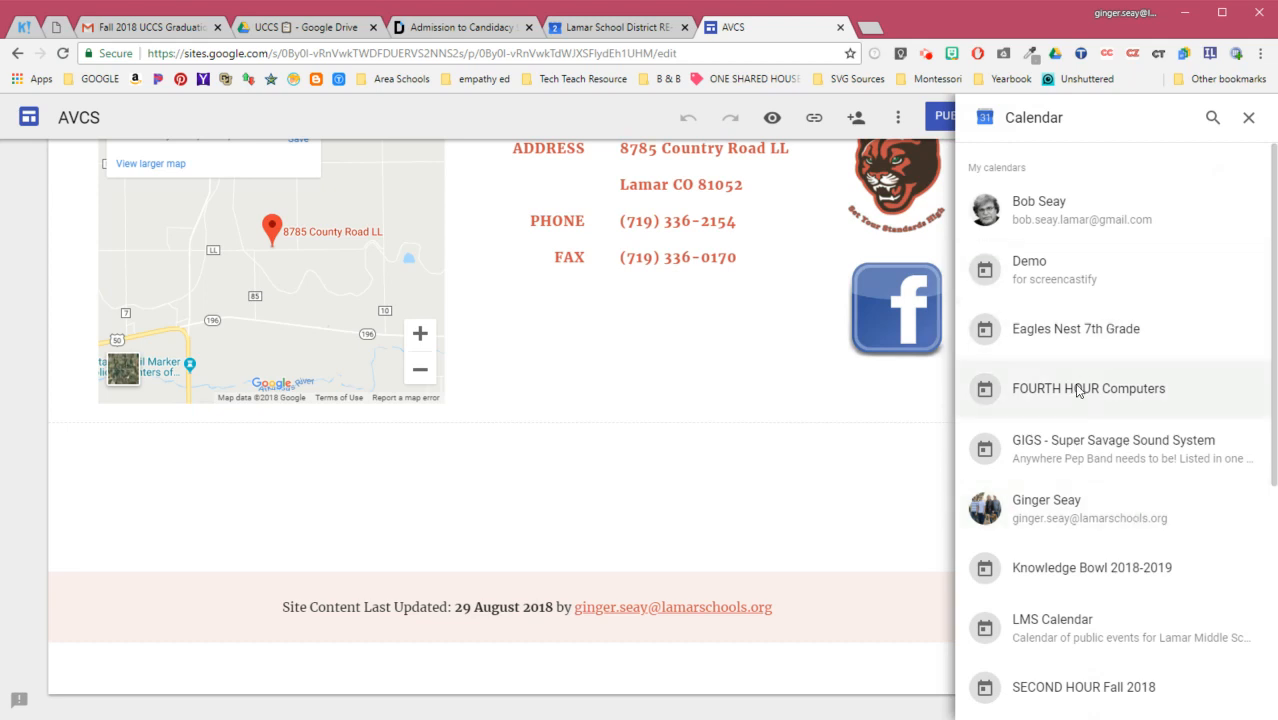
scroll(1046, 439, down, 4)
scroll(1050, 438, up, 2)
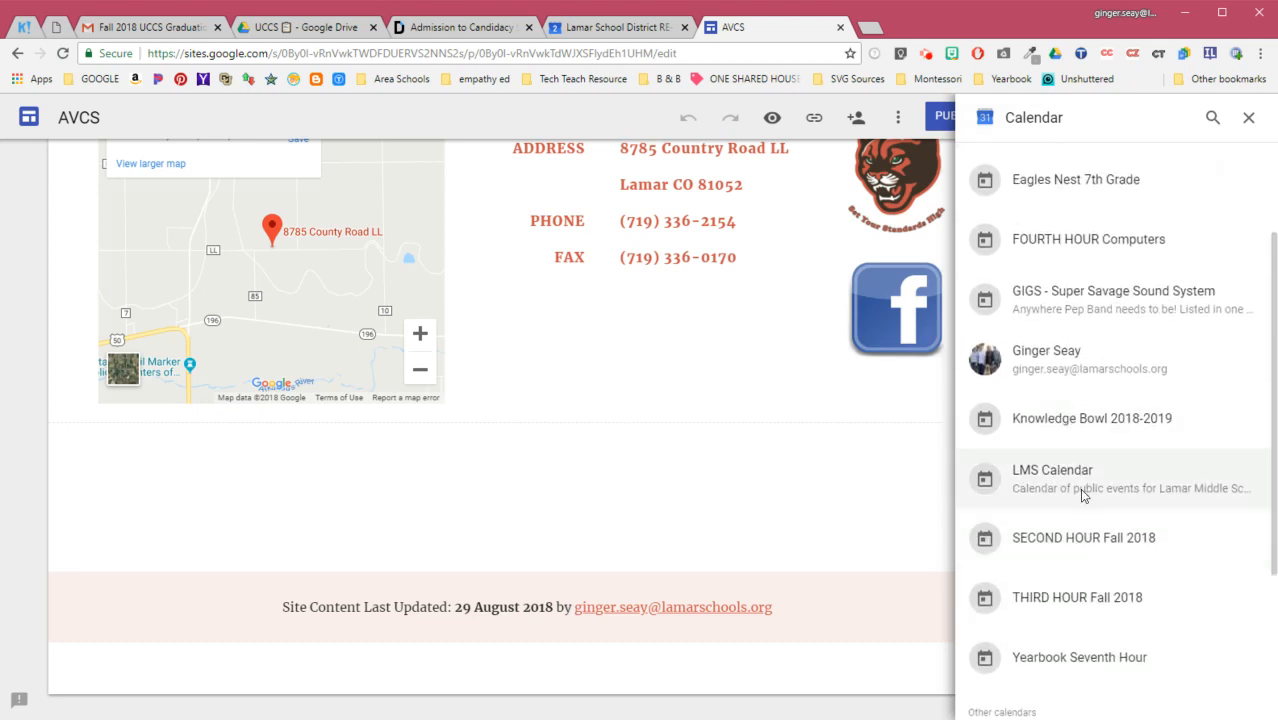
scroll(1086, 505, up, 2)
scroll(1085, 495, up, 1)
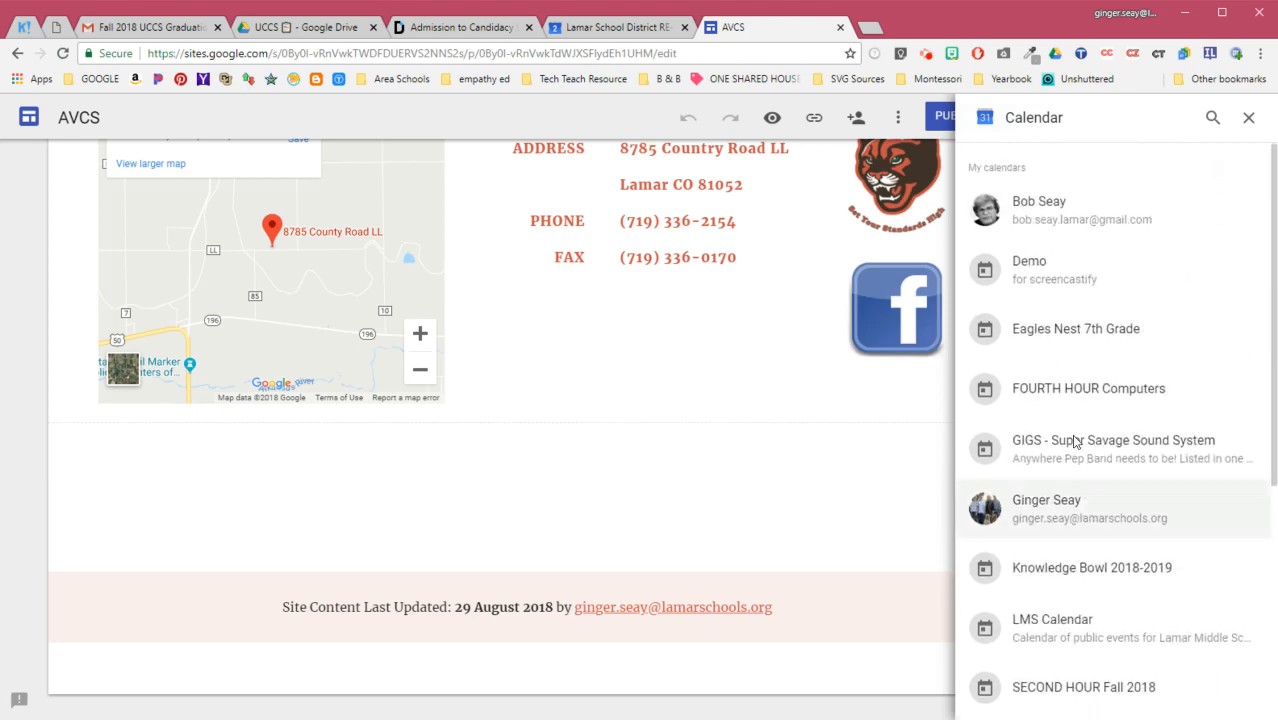
click(1026, 270)
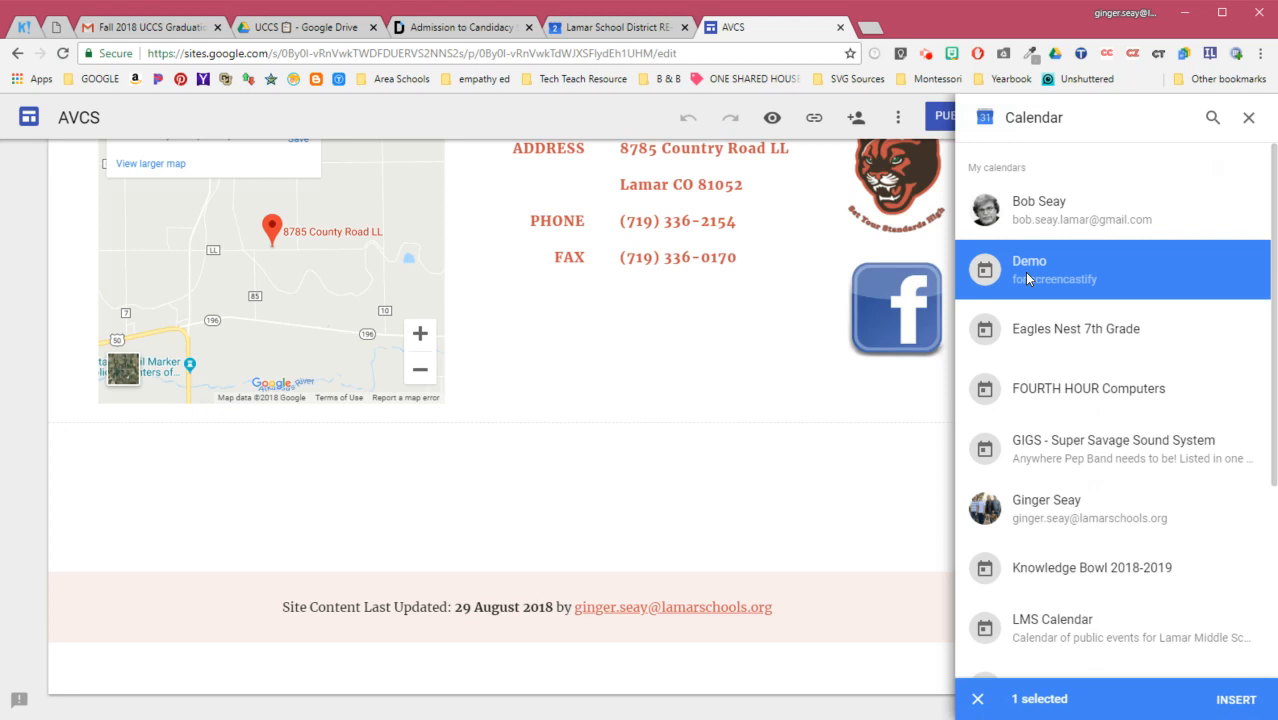
click(1236, 700)
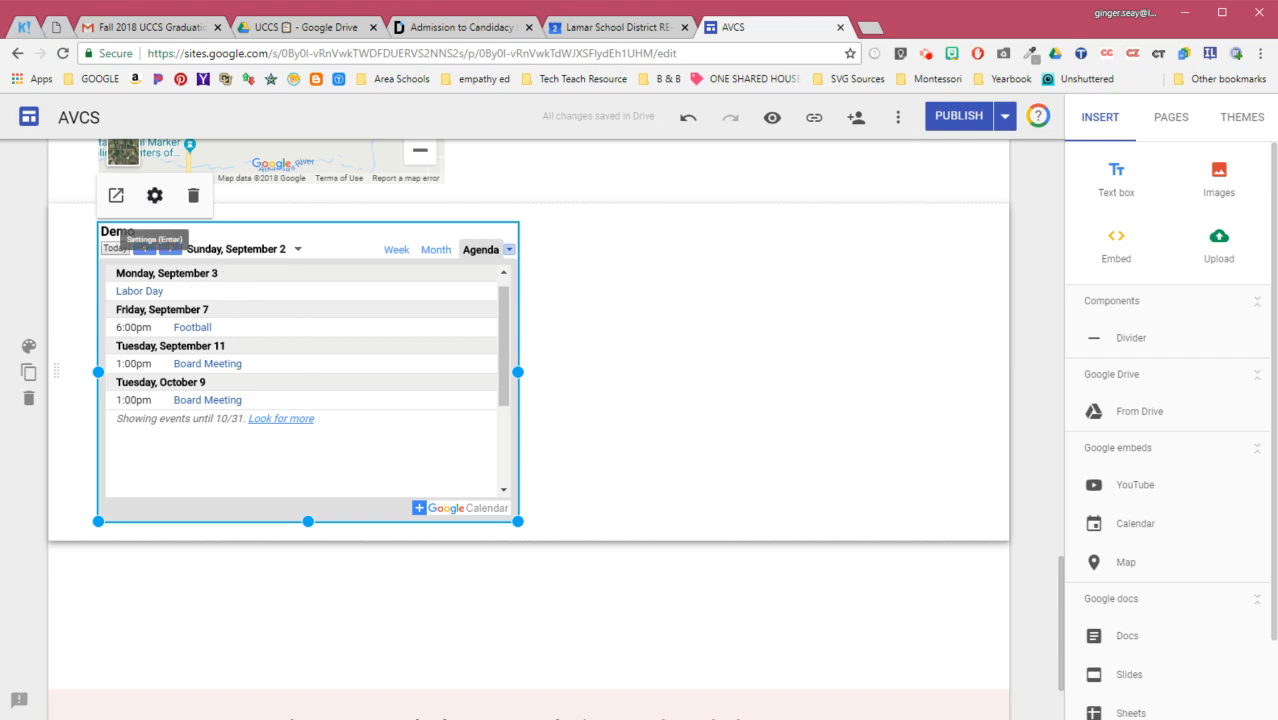
Turn off Show Date in the embedded Demo calendar's settings, leaving Navigation Buttons on.
click(154, 196)
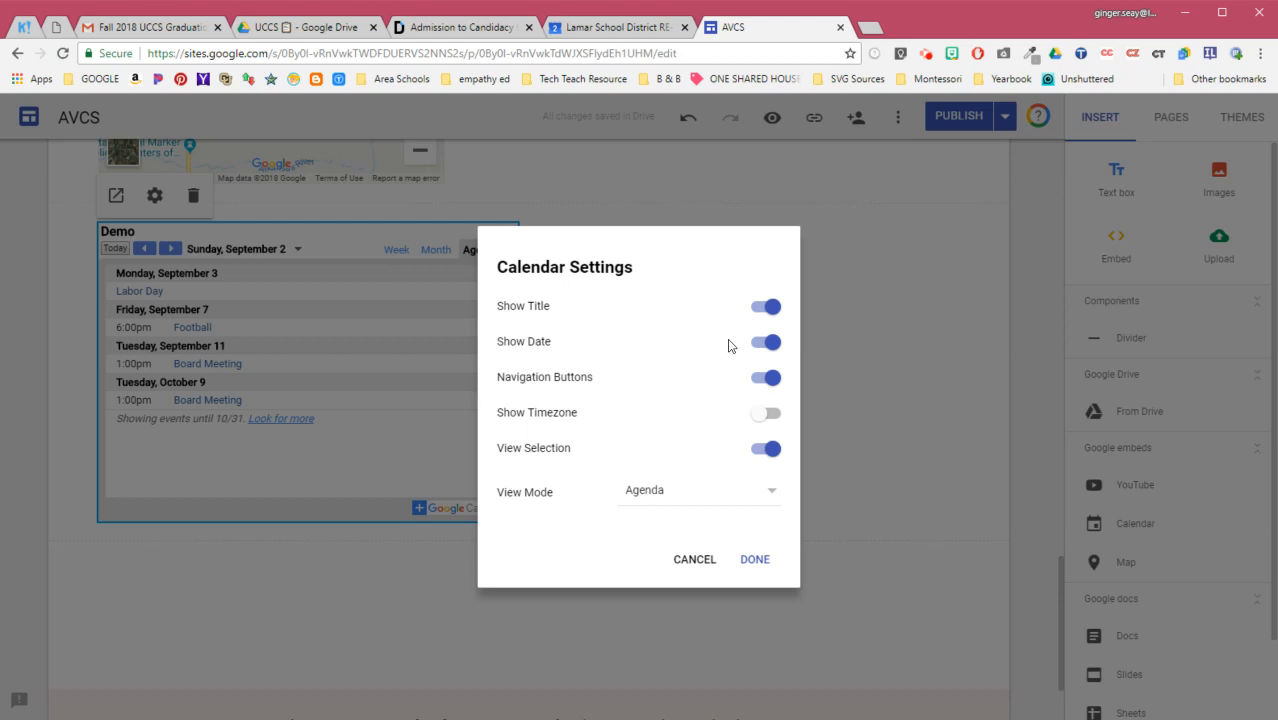
click(760, 343)
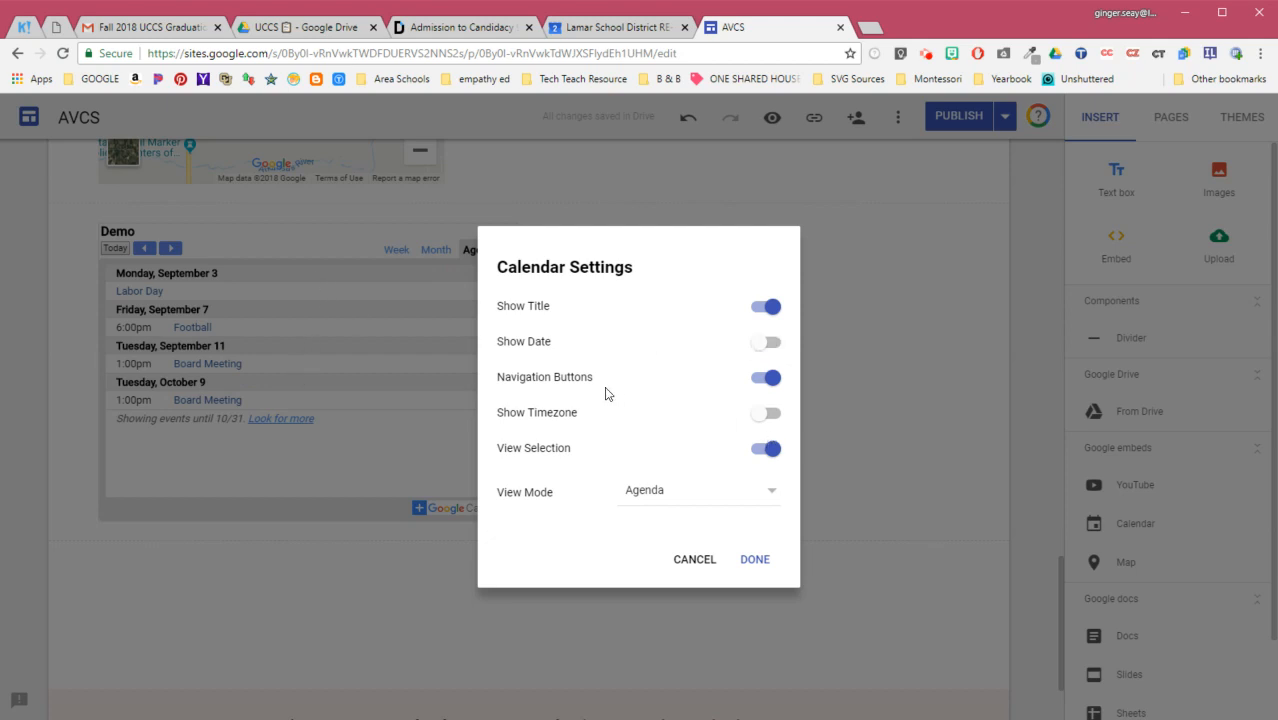
click(758, 381)
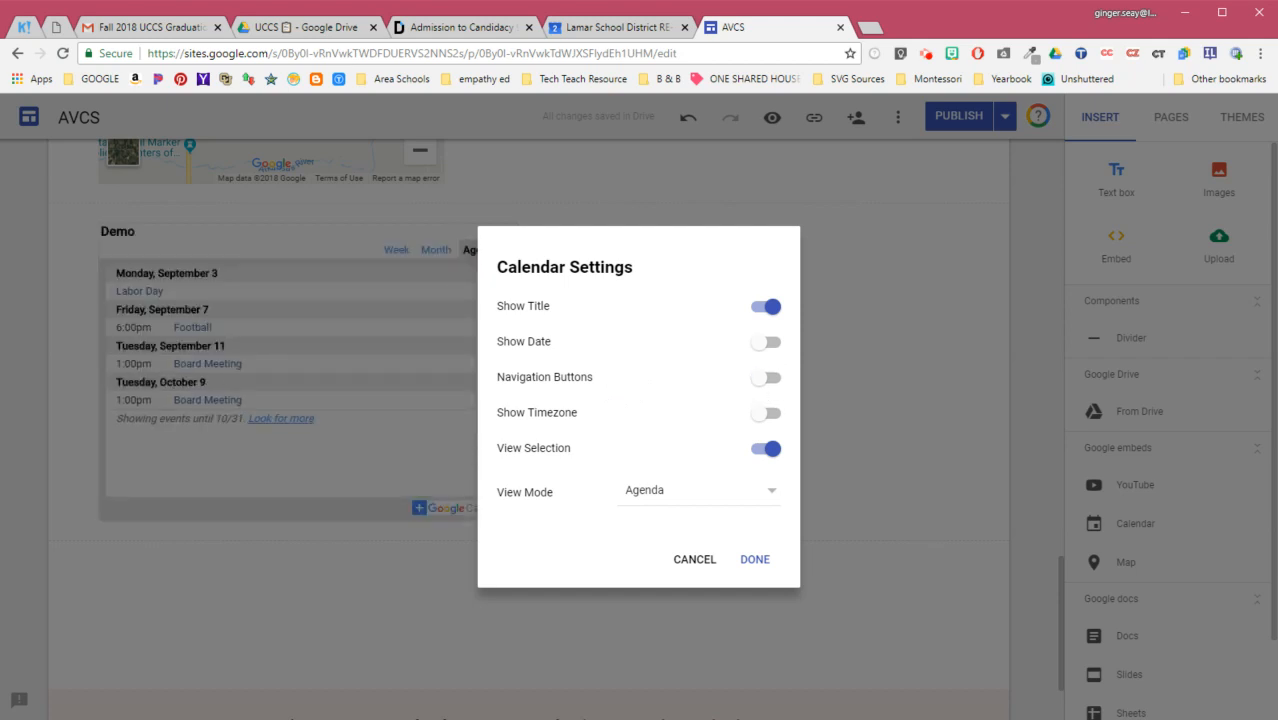
click(770, 379)
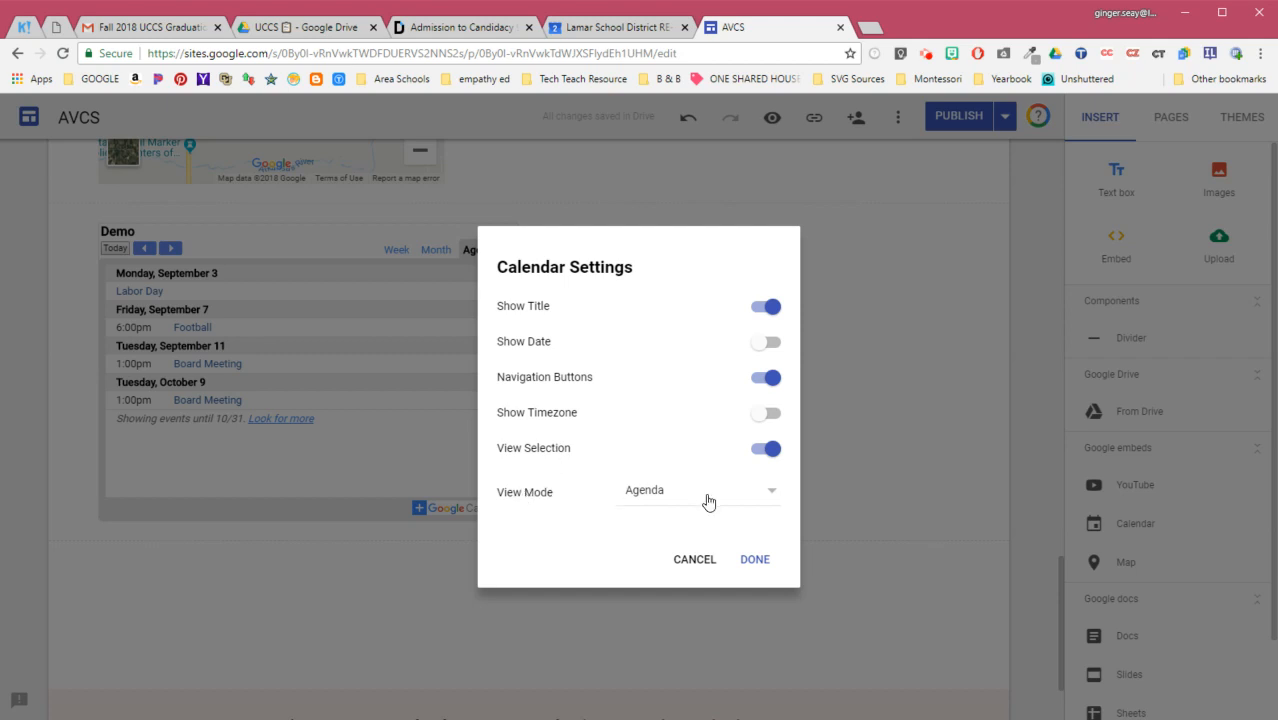
Try the Month, Week and Agenda view modes on the embedded calendar.
click(769, 496)
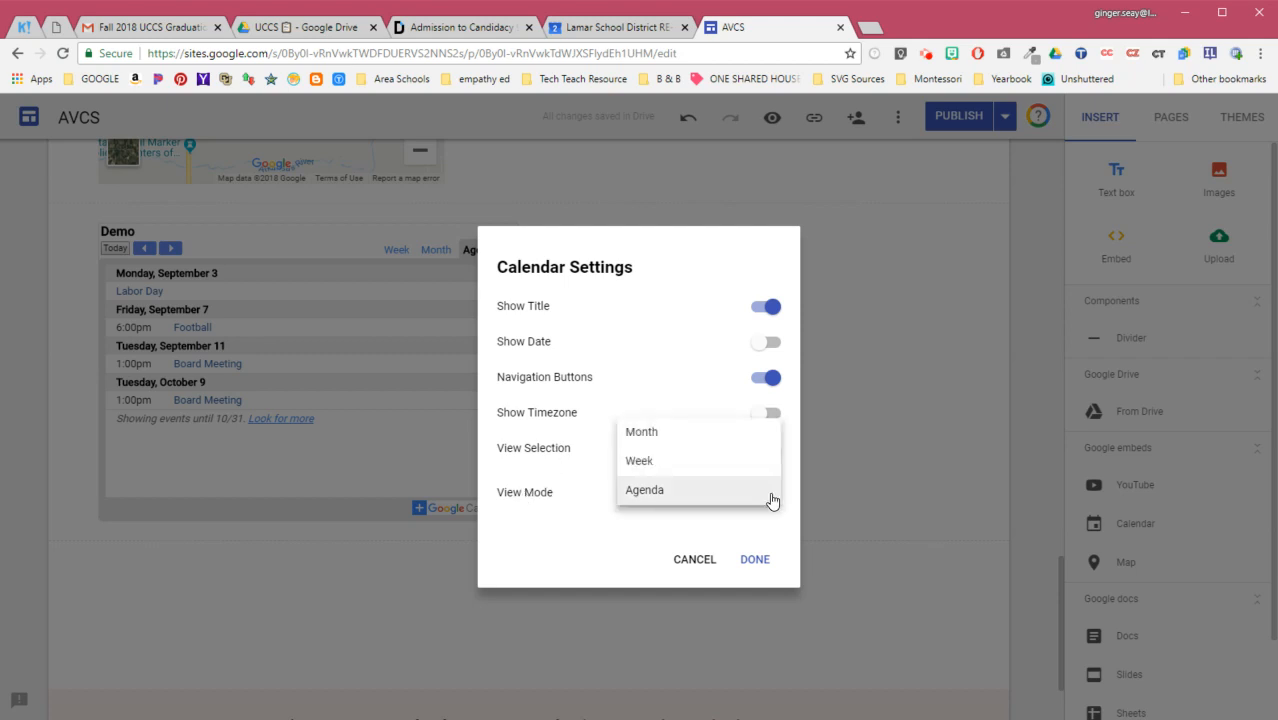
click(710, 443)
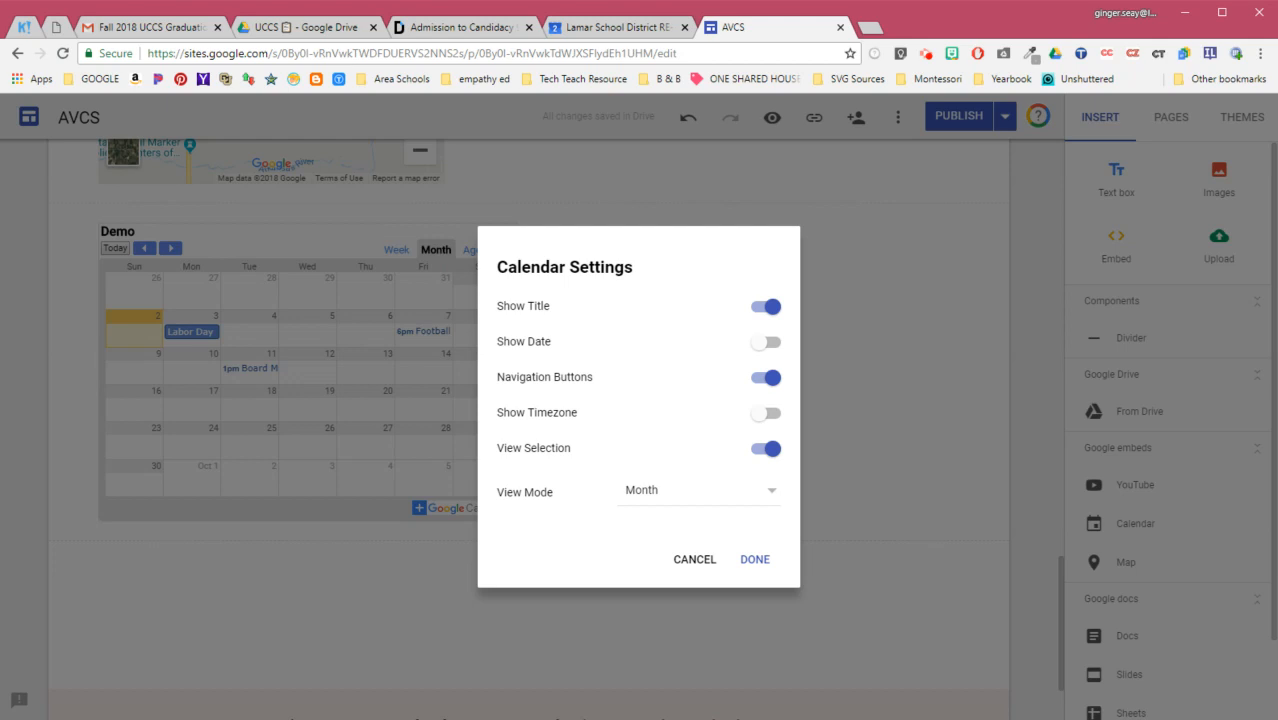
click(766, 492)
click(758, 520)
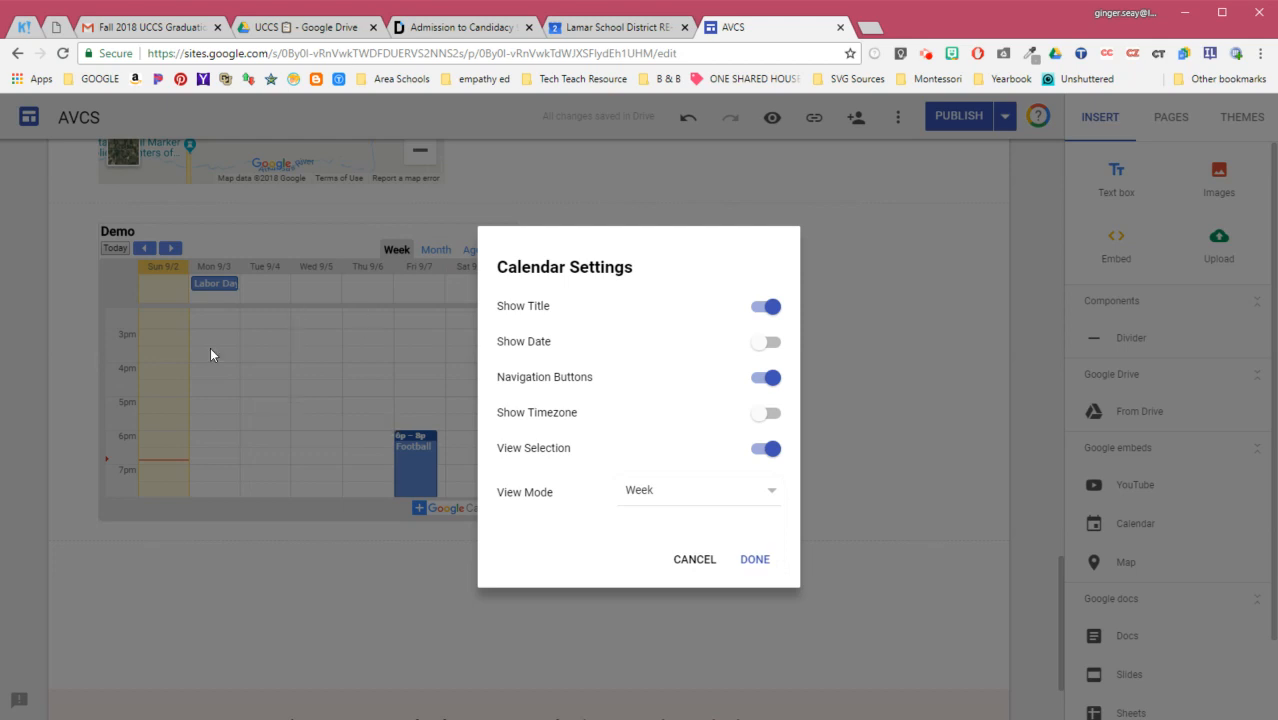
click(771, 498)
click(737, 528)
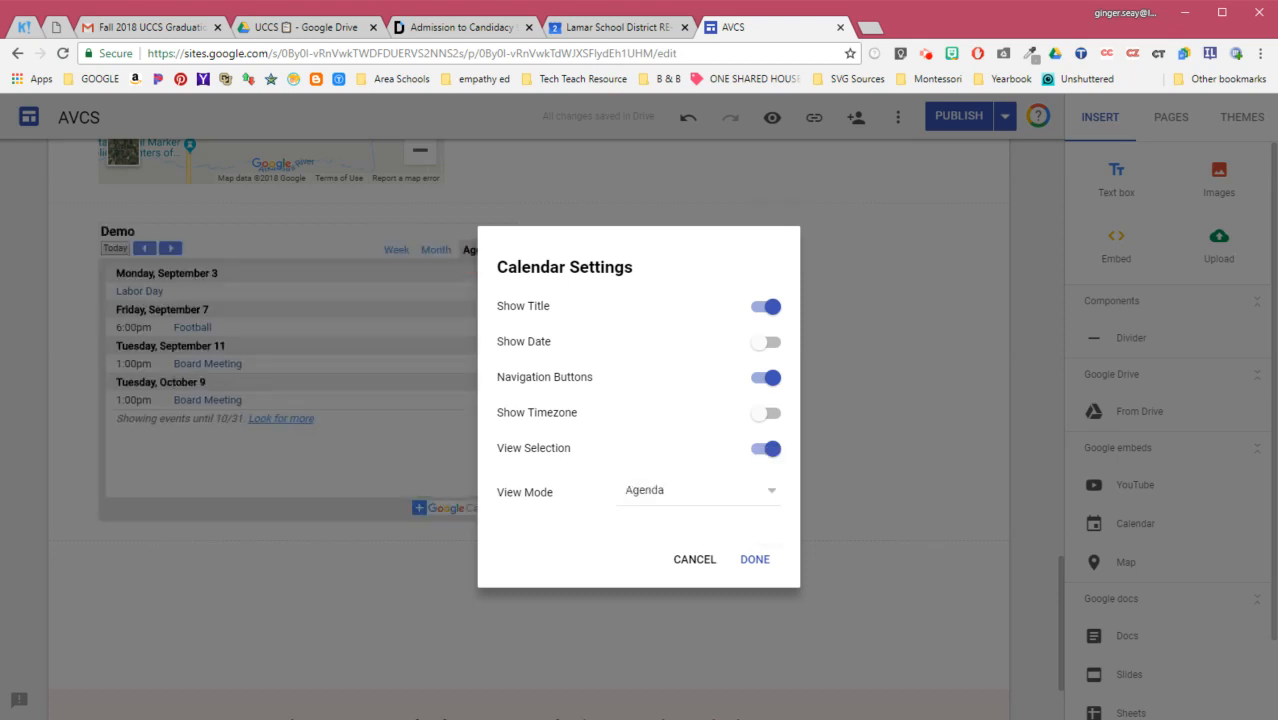
Set the embedded calendar's view mode to Month and apply the calendar settings.
click(764, 492)
click(734, 444)
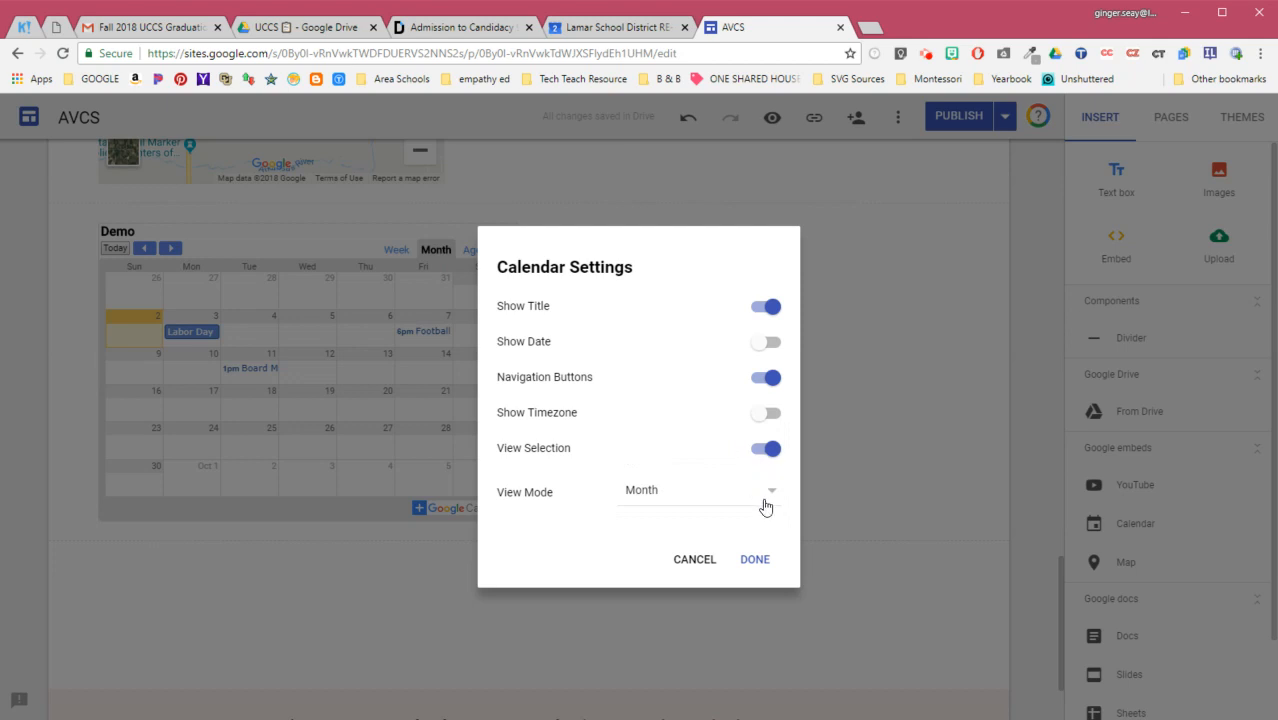
click(756, 559)
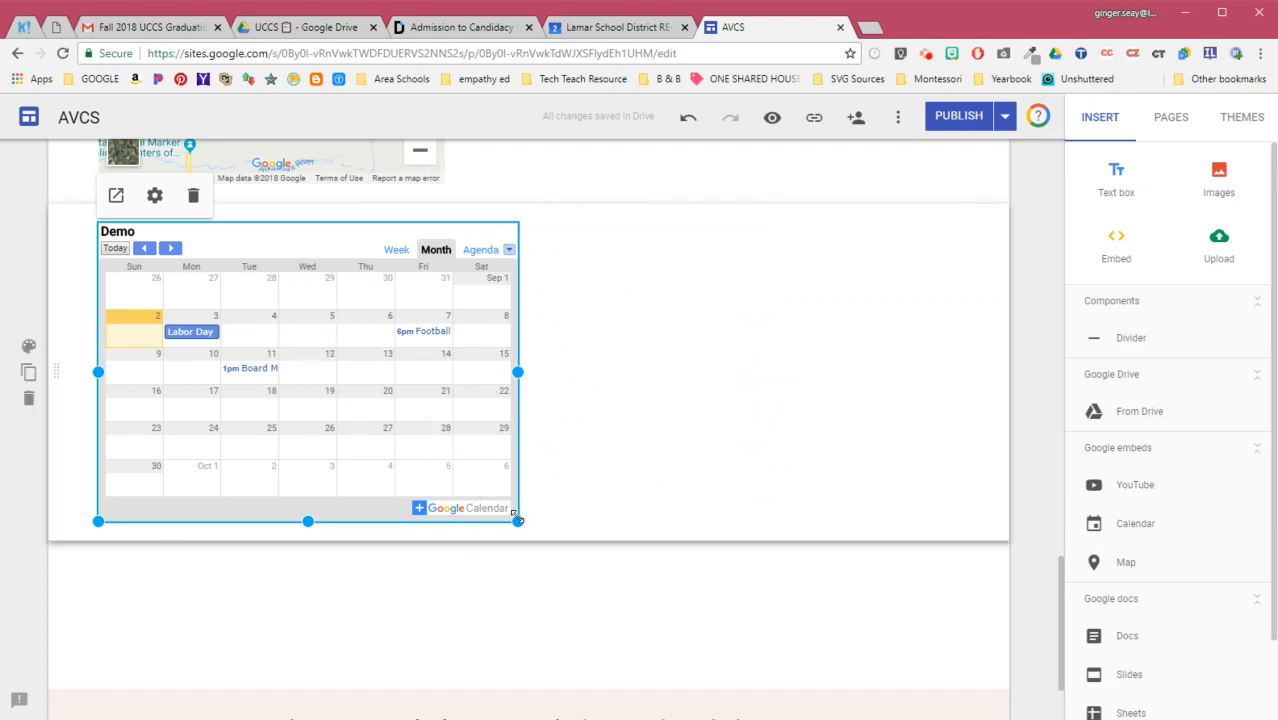
Enlarge the embedded calendar proportionally and center it within its page section.
drag(517, 521, 689, 607)
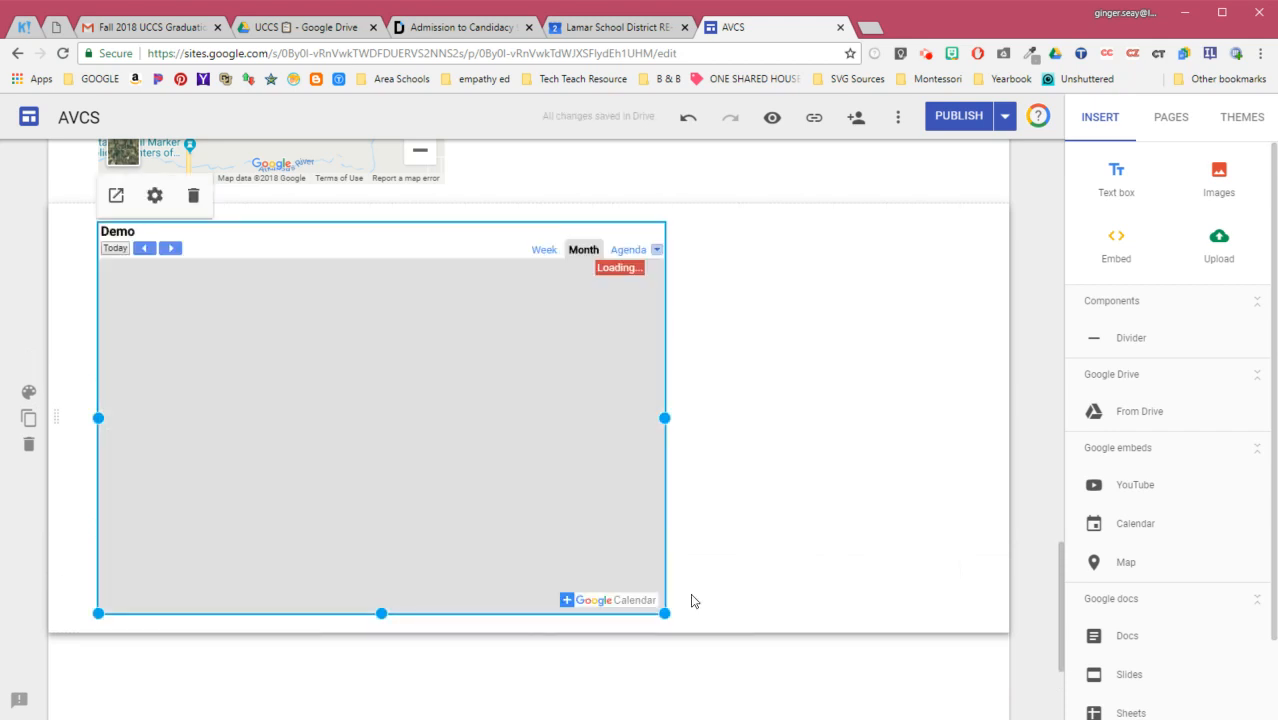
drag(454, 408, 571, 388)
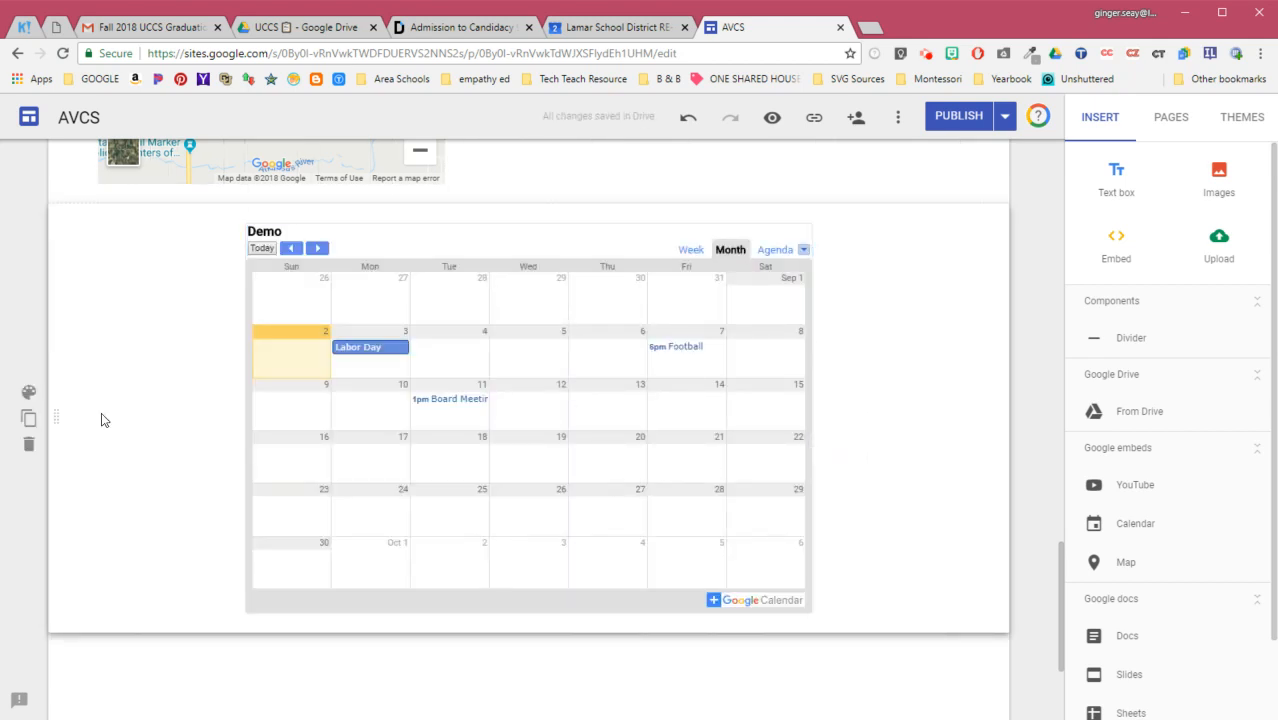
Move the calendar section up the page, between the playground group photo and the Quick Links banner.
scroll(334, 352, up, 5)
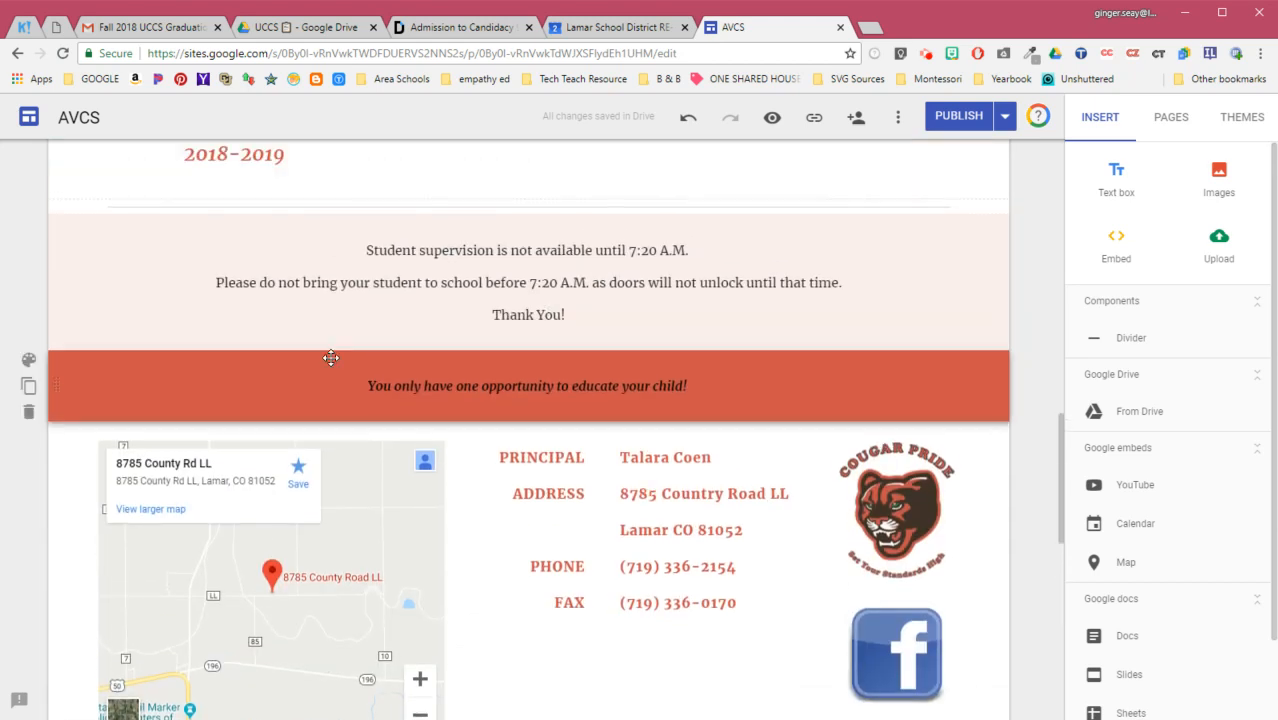
scroll(334, 352, down, 1)
scroll(333, 365, down, 7)
scroll(330, 357, up, 3)
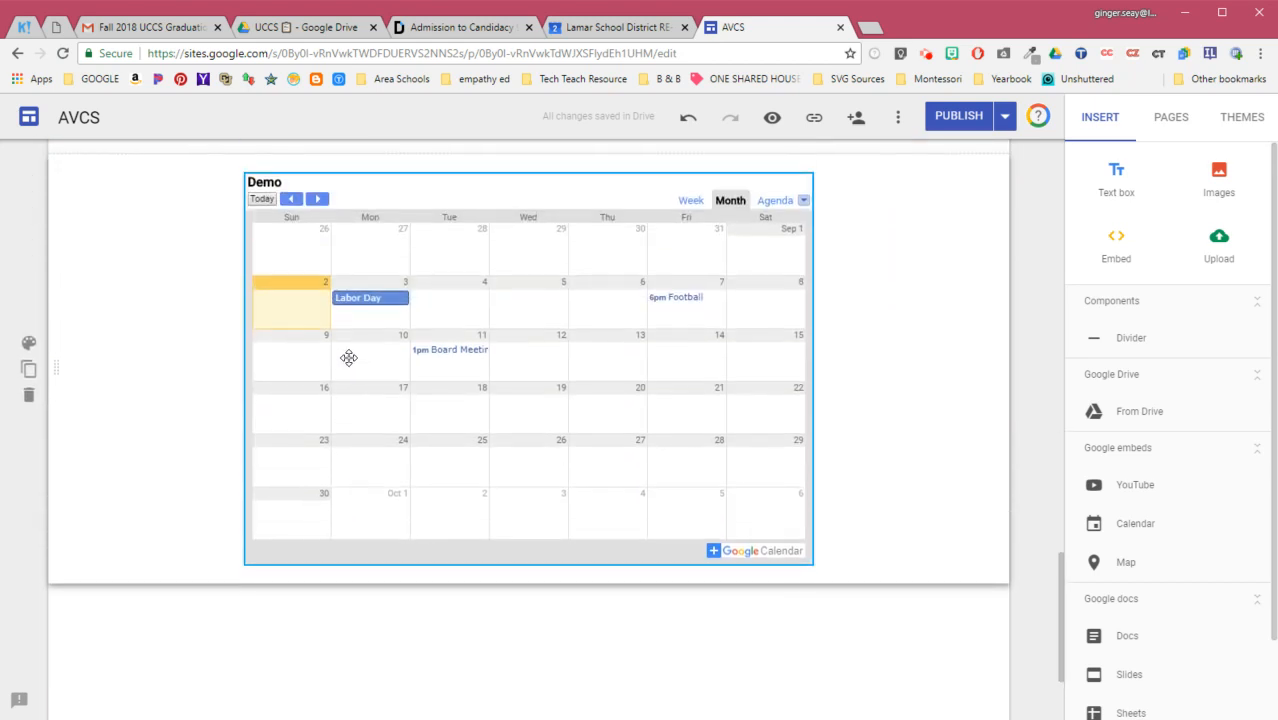
scroll(349, 358, up, 1)
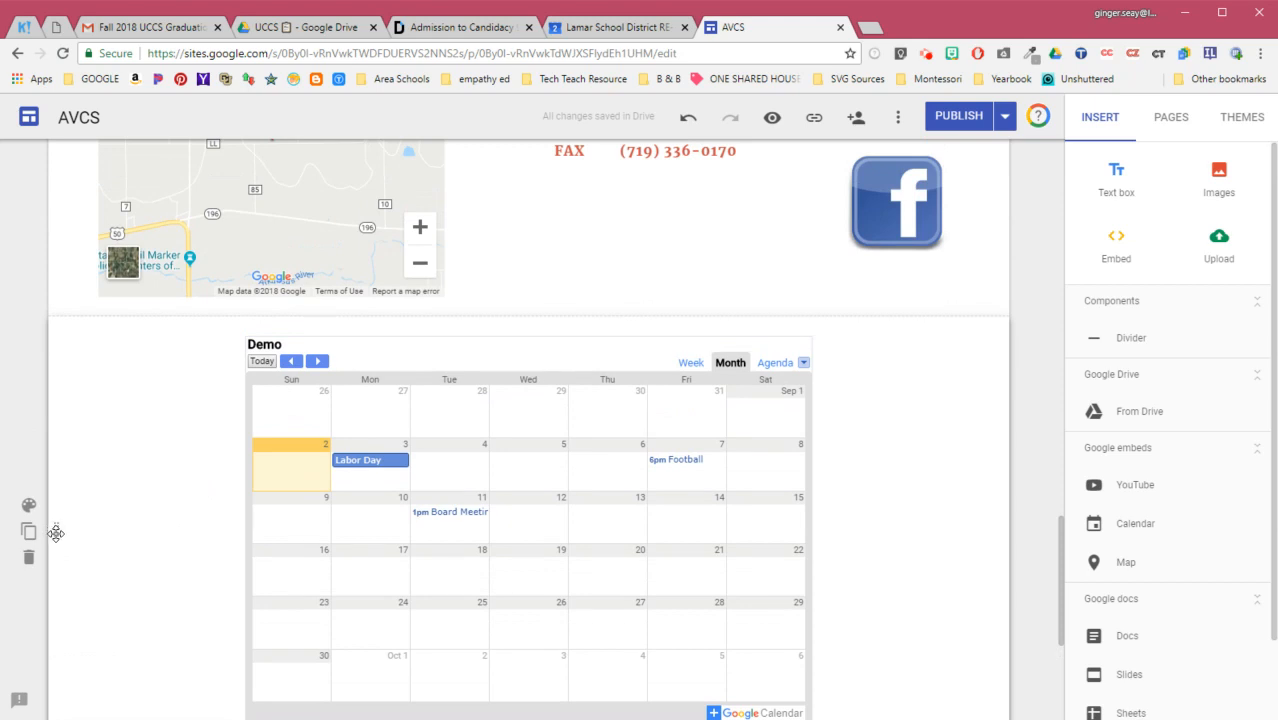
drag(55, 532, 79, 177)
drag(76, 186, 120, 285)
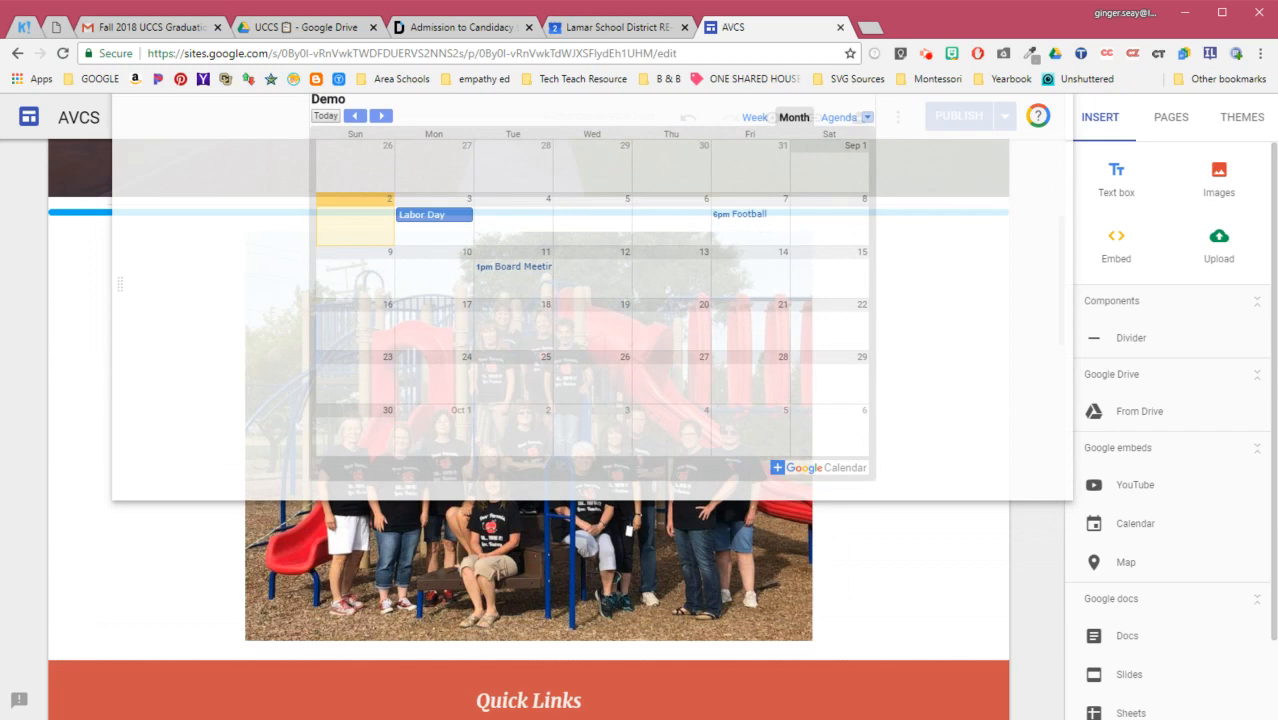
drag(120, 285, 150, 529)
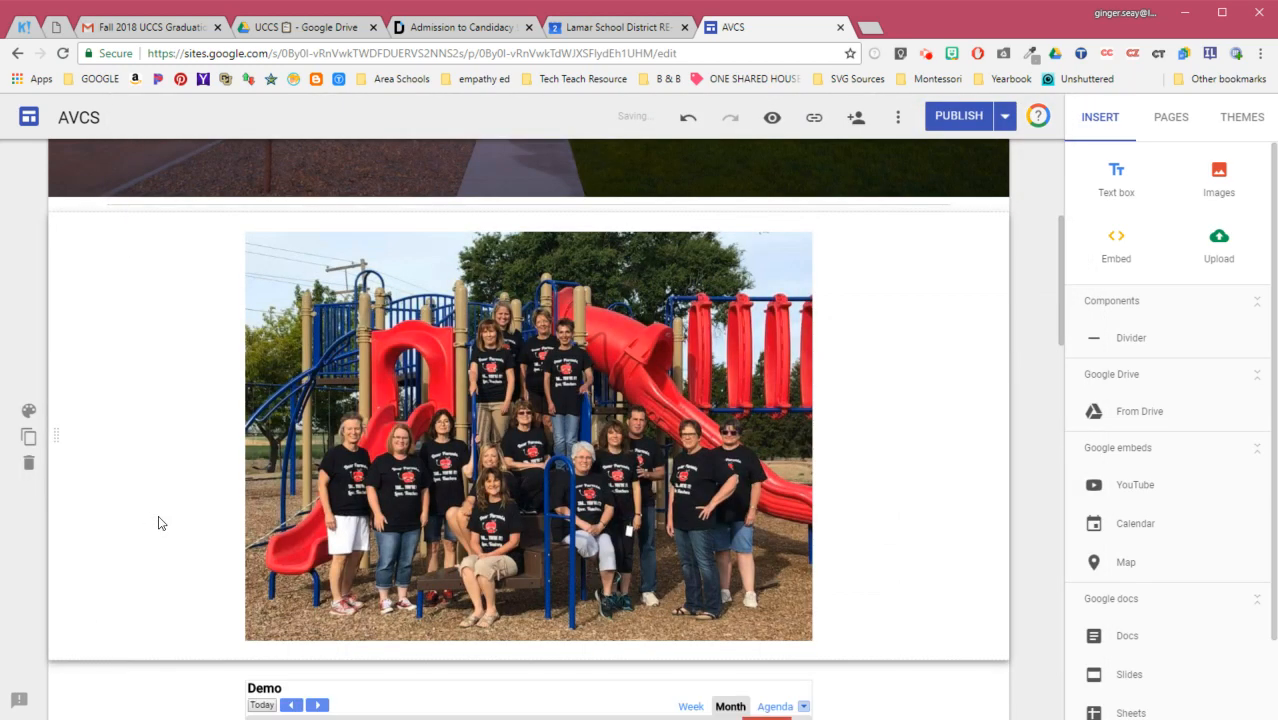
scroll(160, 522, down, 5)
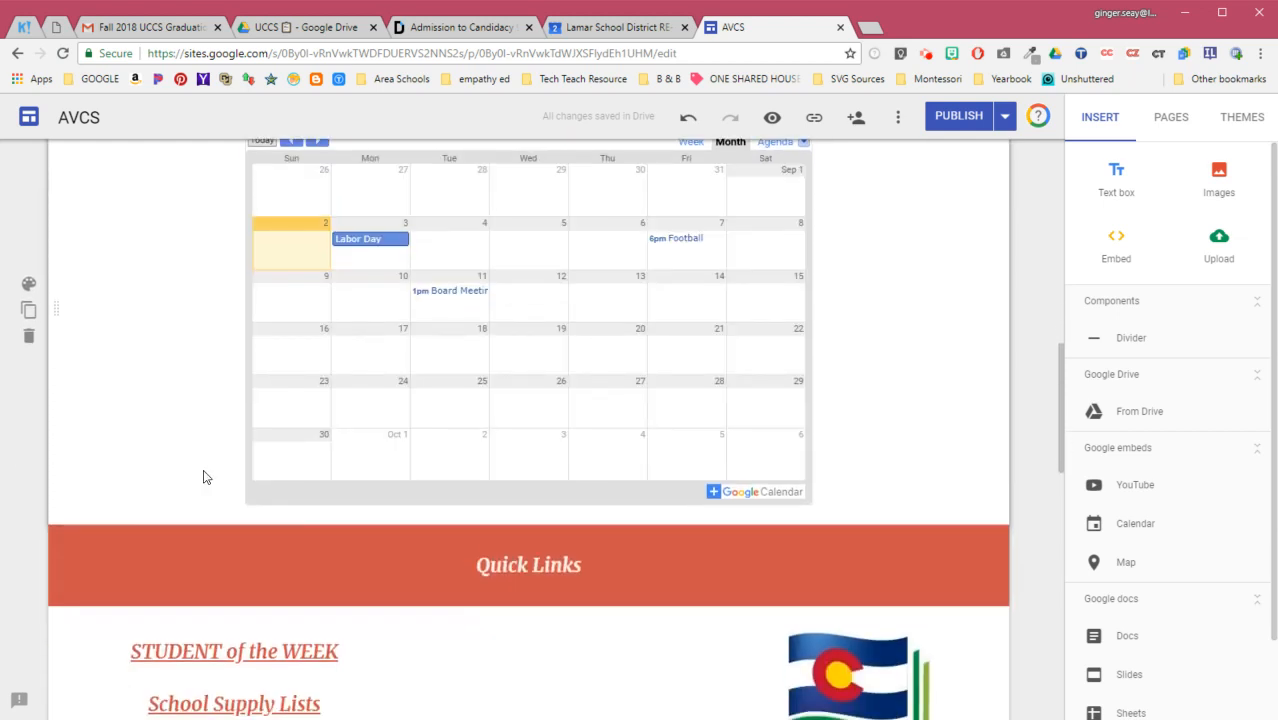
scroll(170, 500, up, 1)
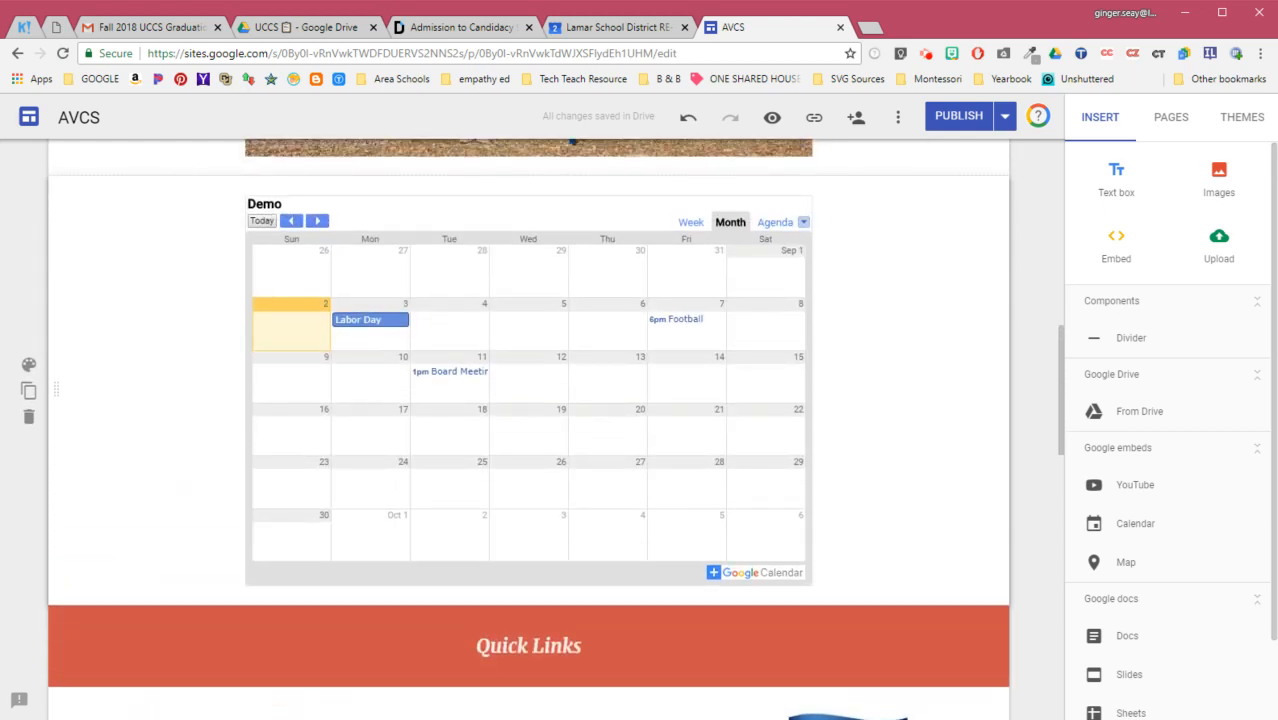
Preview the site in the large-screen layout and examine the embedded calendar and its events.
click(775, 128)
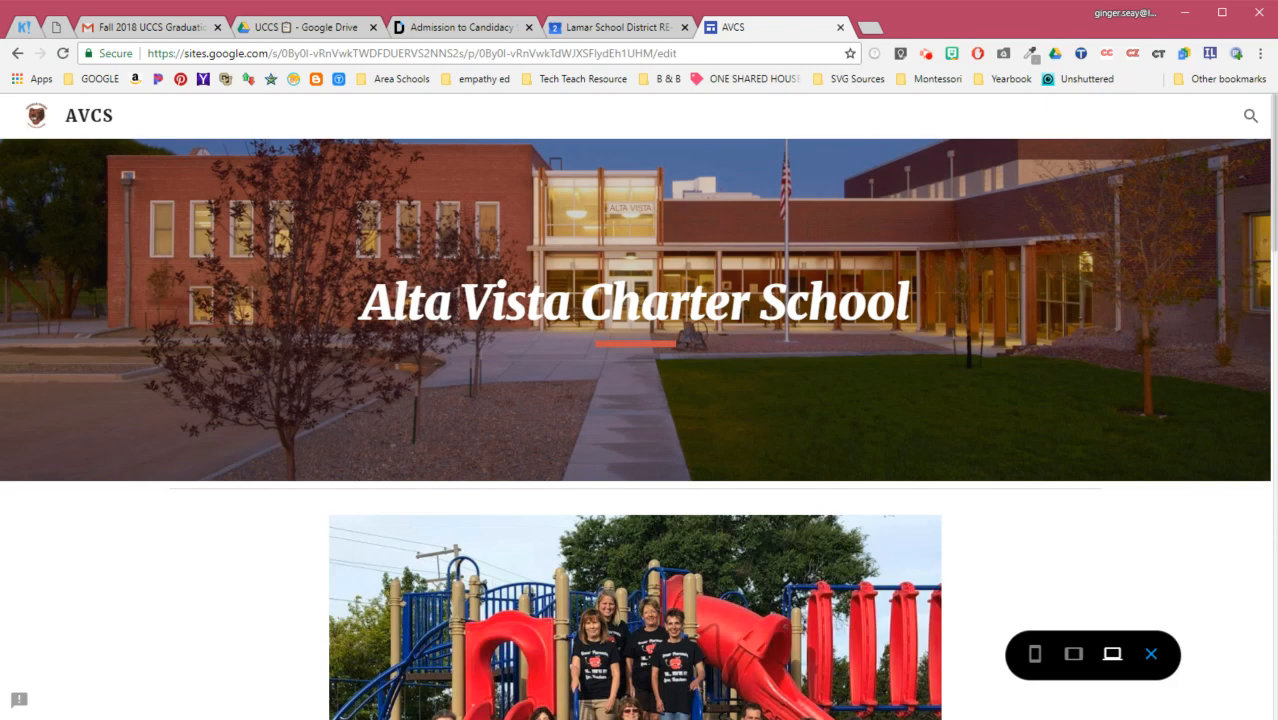
scroll(705, 276, down, 7)
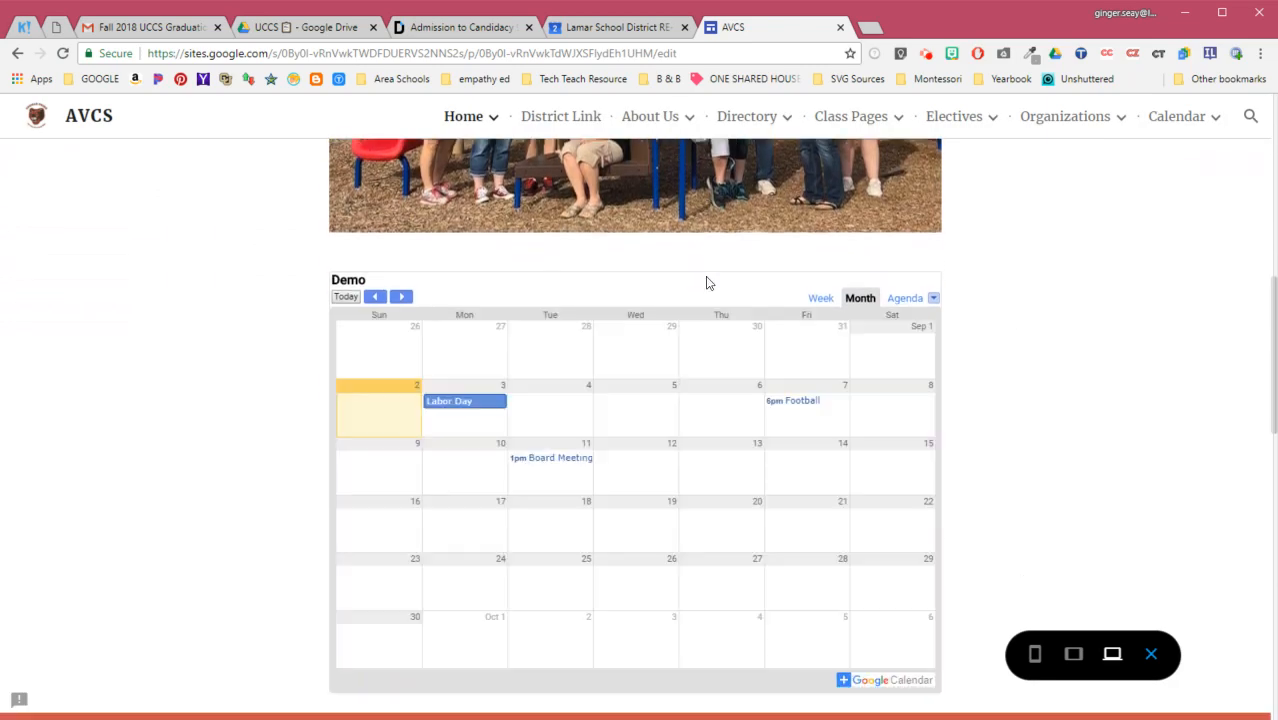
scroll(705, 283, down, 2)
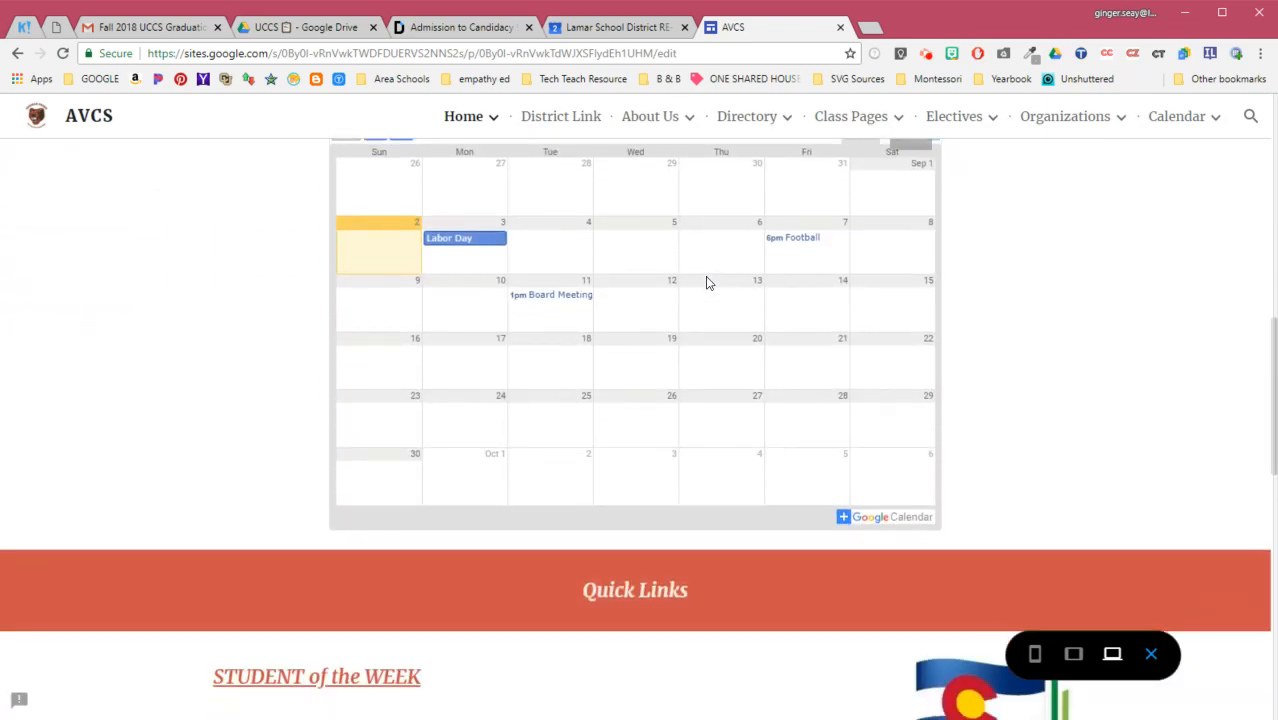
scroll(707, 280, up, 2)
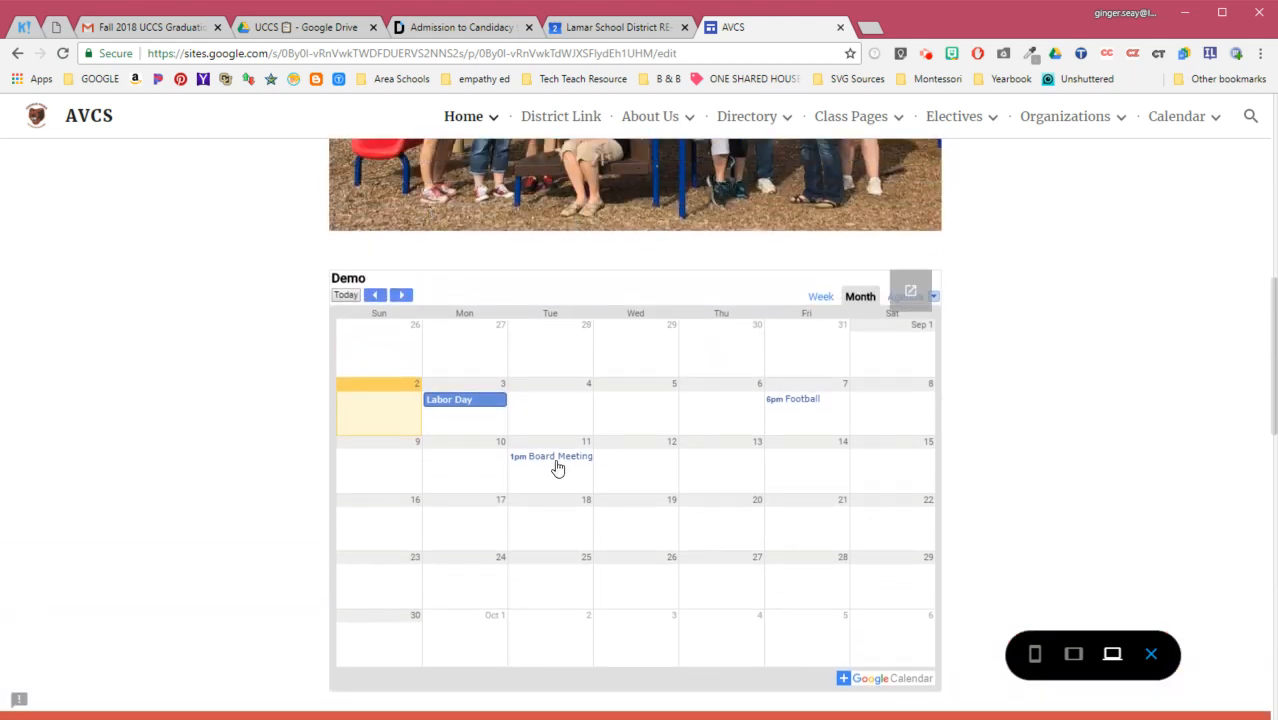
scroll(587, 421, down, 2)
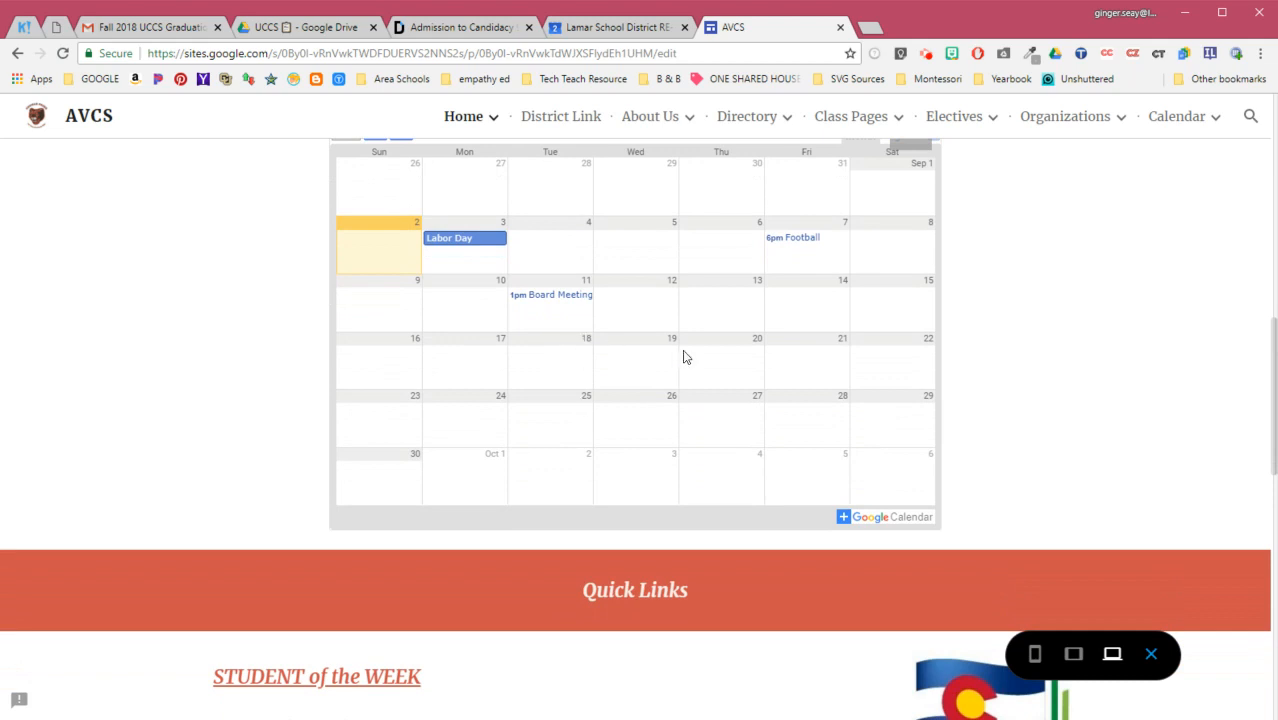
Compare the September 2018 events in Google Calendar with the embedded Demo calendar in the AVCS site preview, and exit the preview.
click(615, 27)
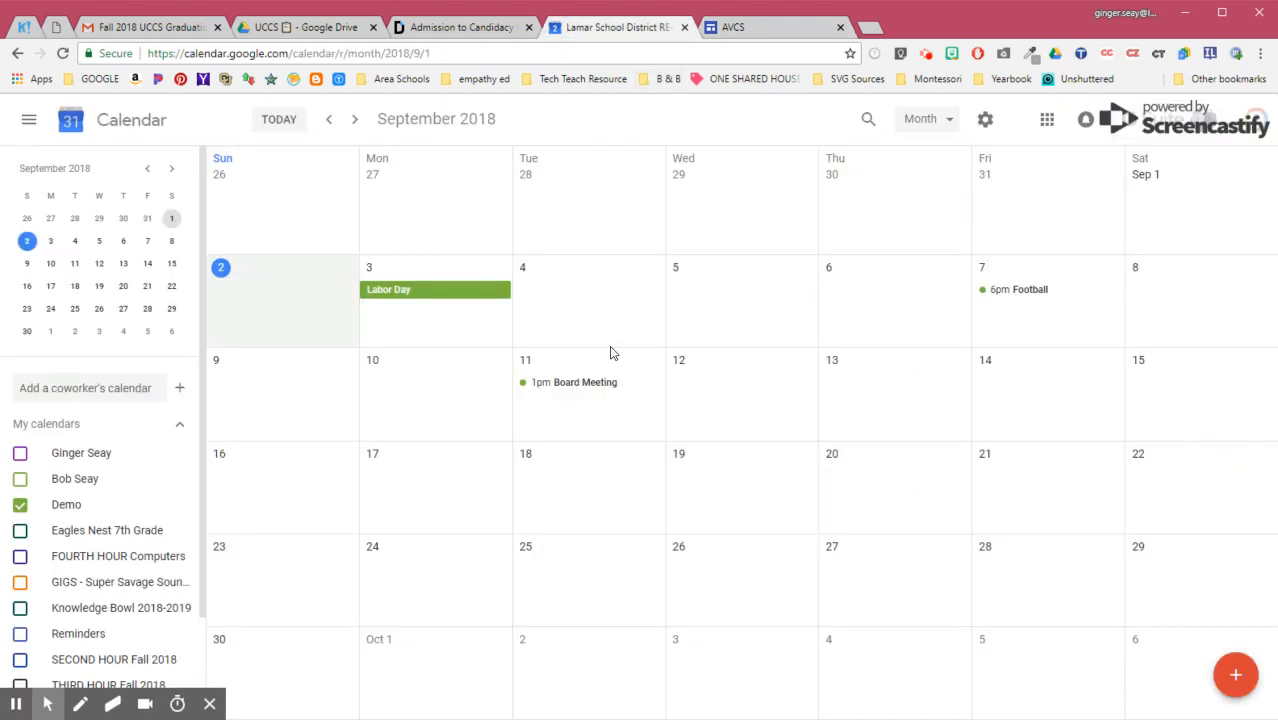
click(765, 30)
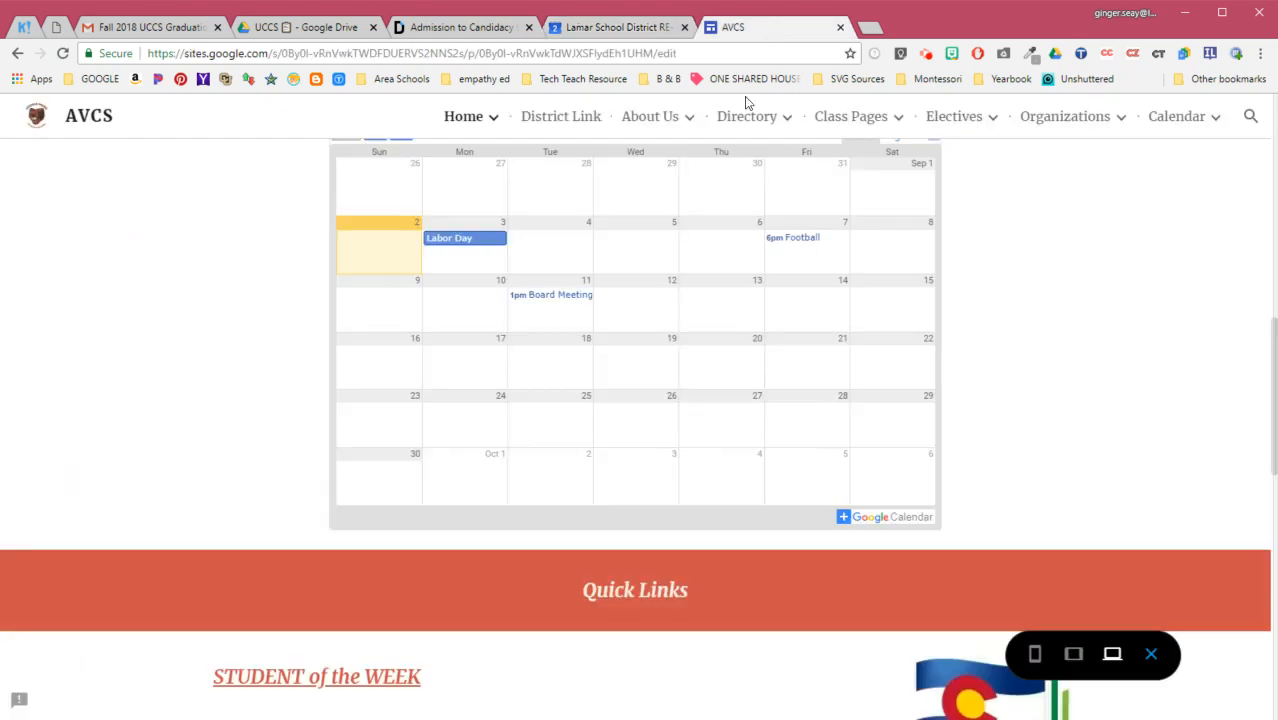
scroll(634, 346, up, 2)
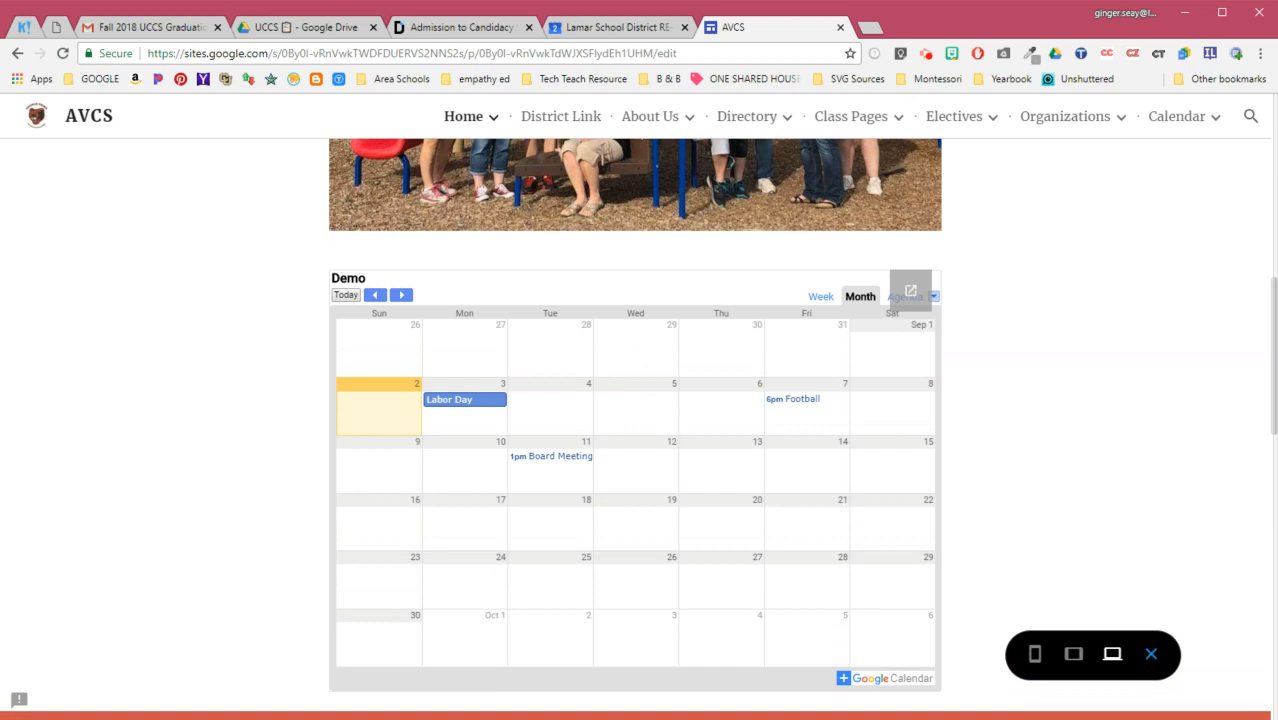
click(1151, 655)
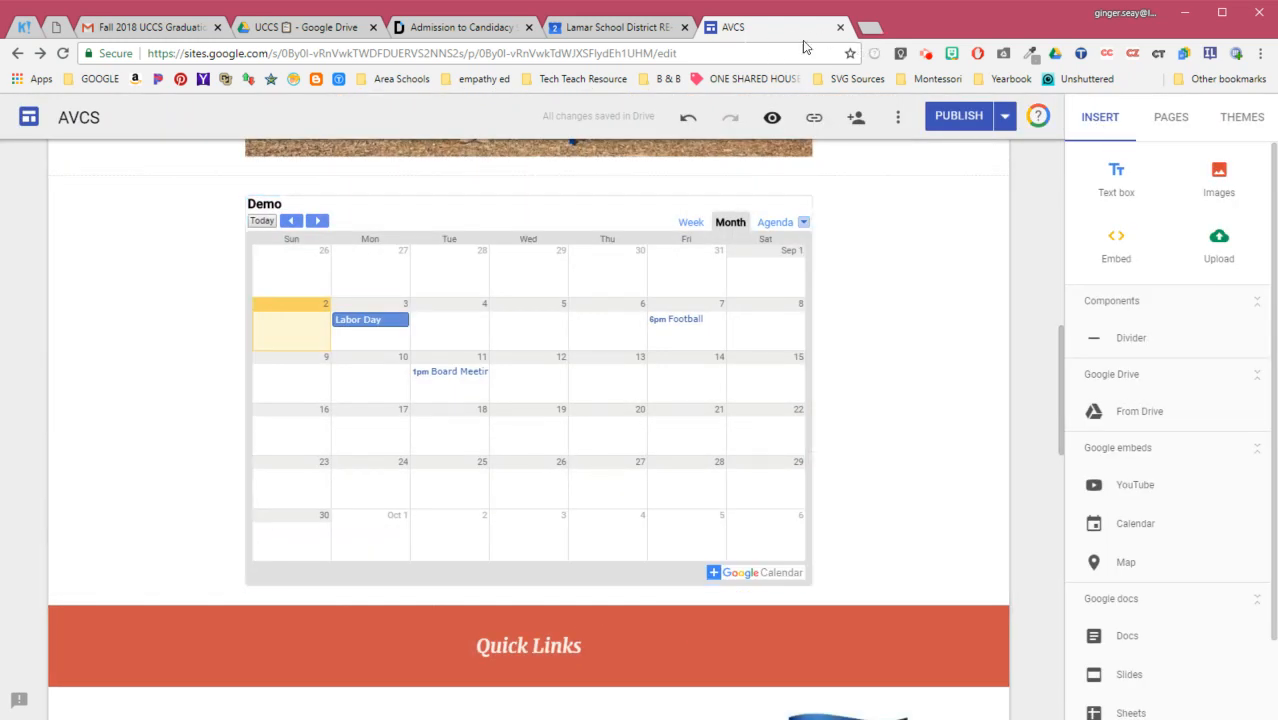
Open the Lamar Middle School site from the recent sites and examine its embedded LMS Staff Calendar, selecting it on the page.
click(30, 120)
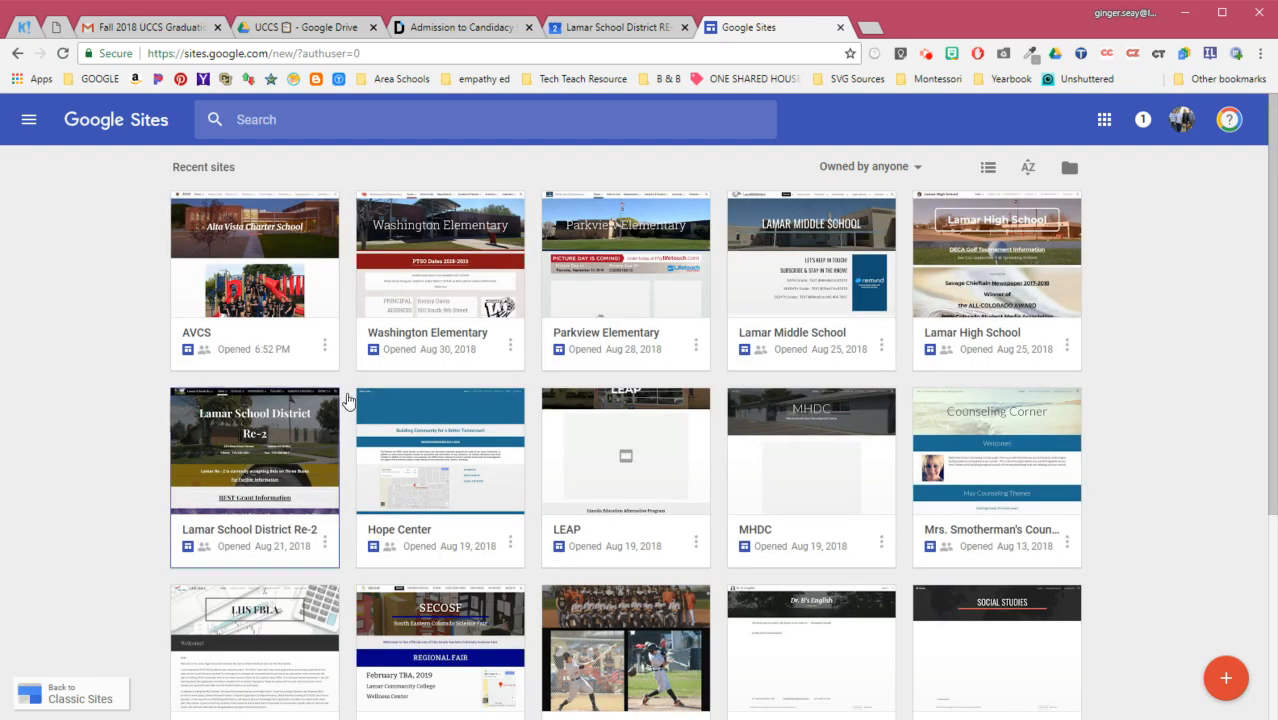
click(800, 304)
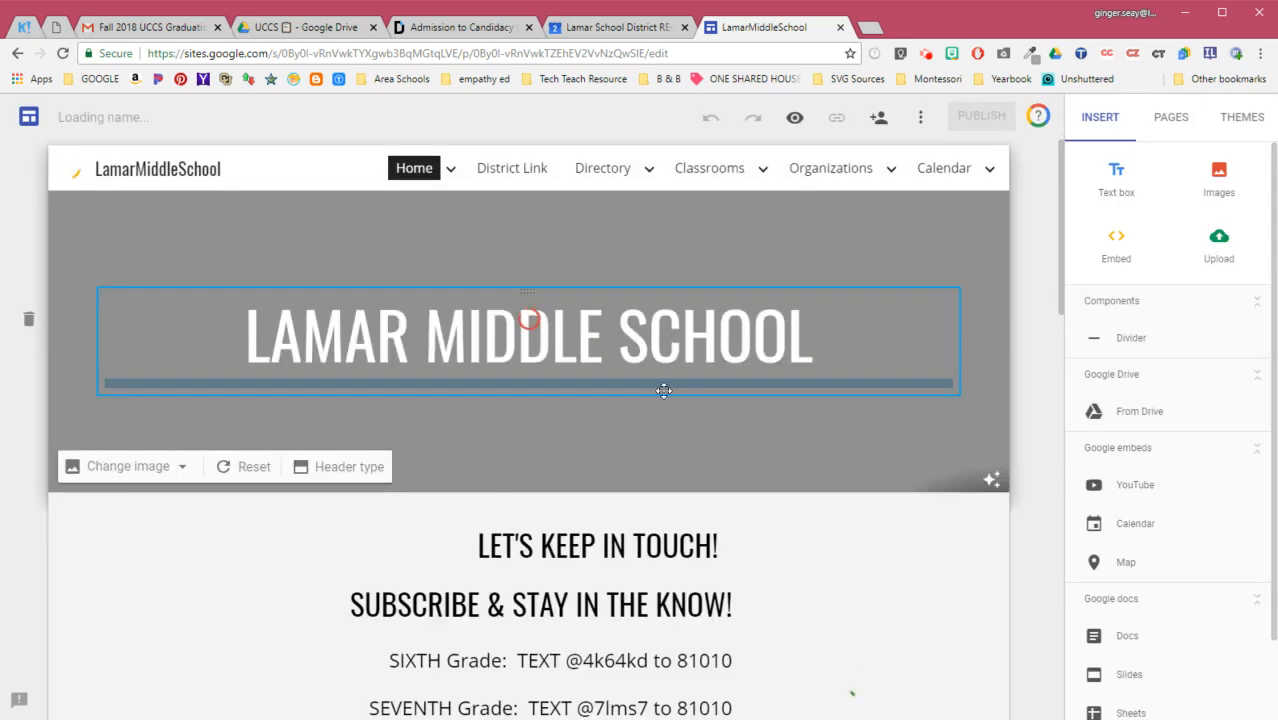
scroll(588, 399, down, 6)
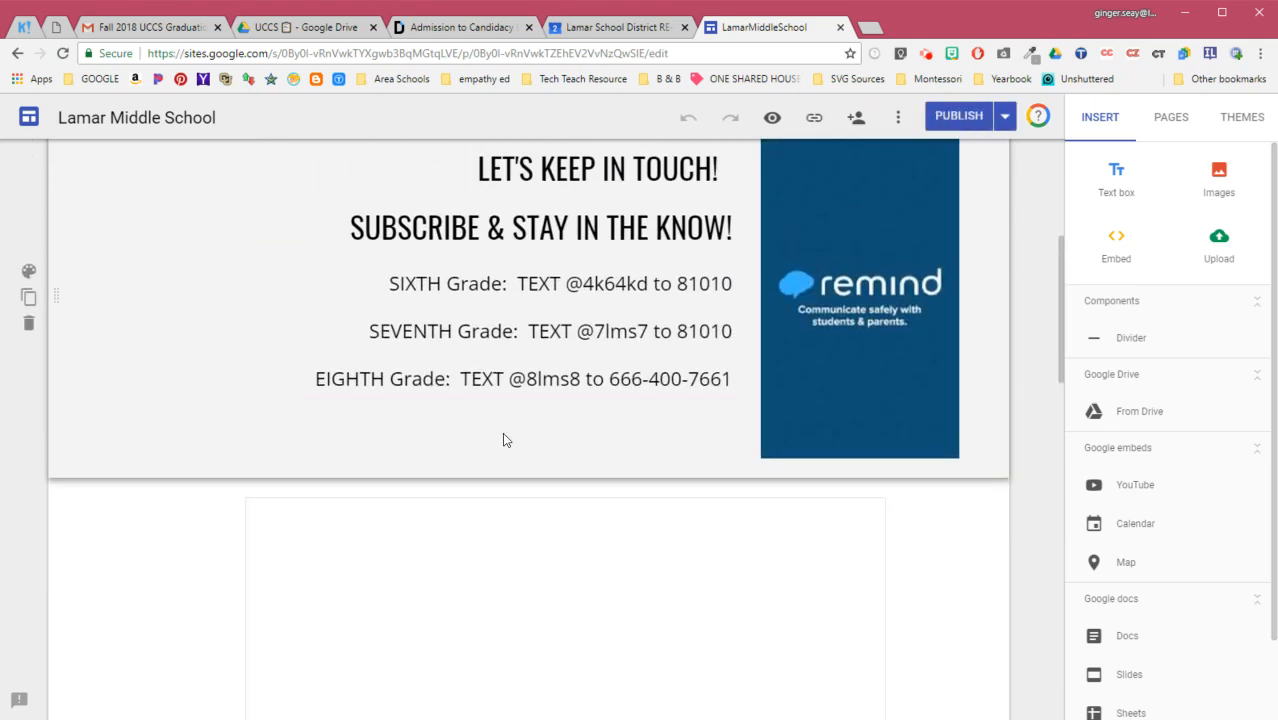
scroll(504, 438, down, 4)
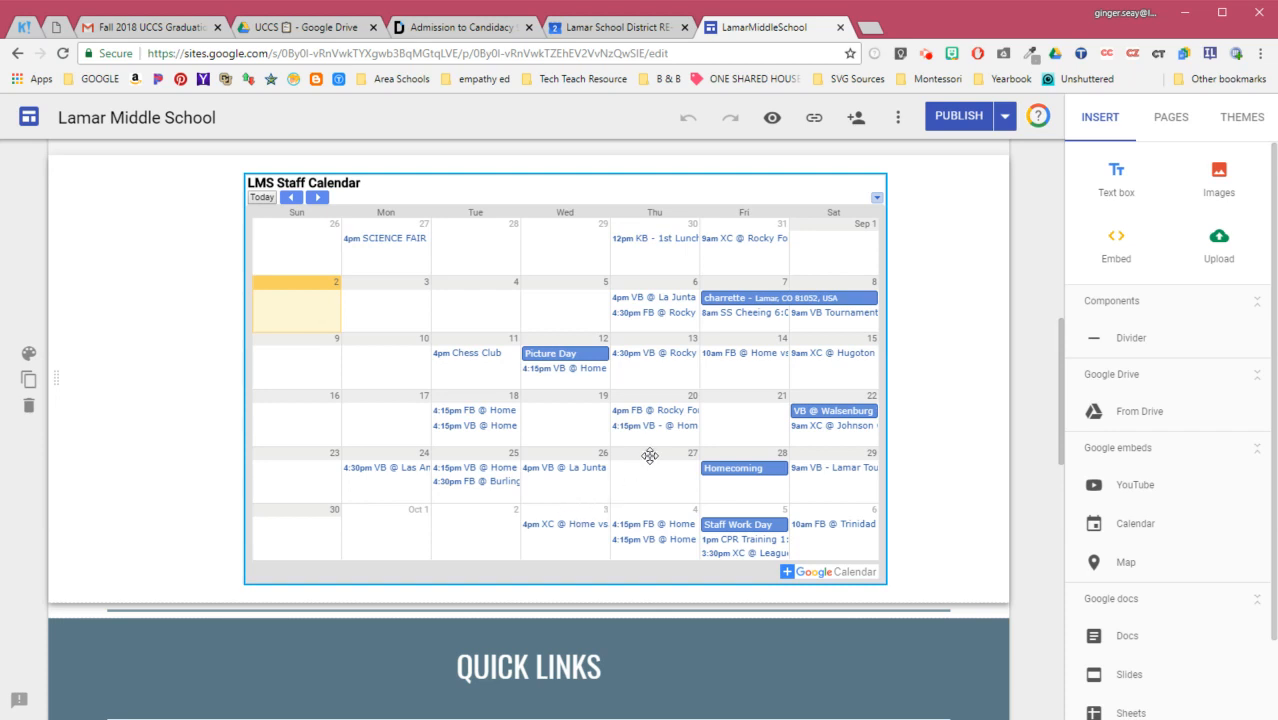
scroll(650, 456, up, 1)
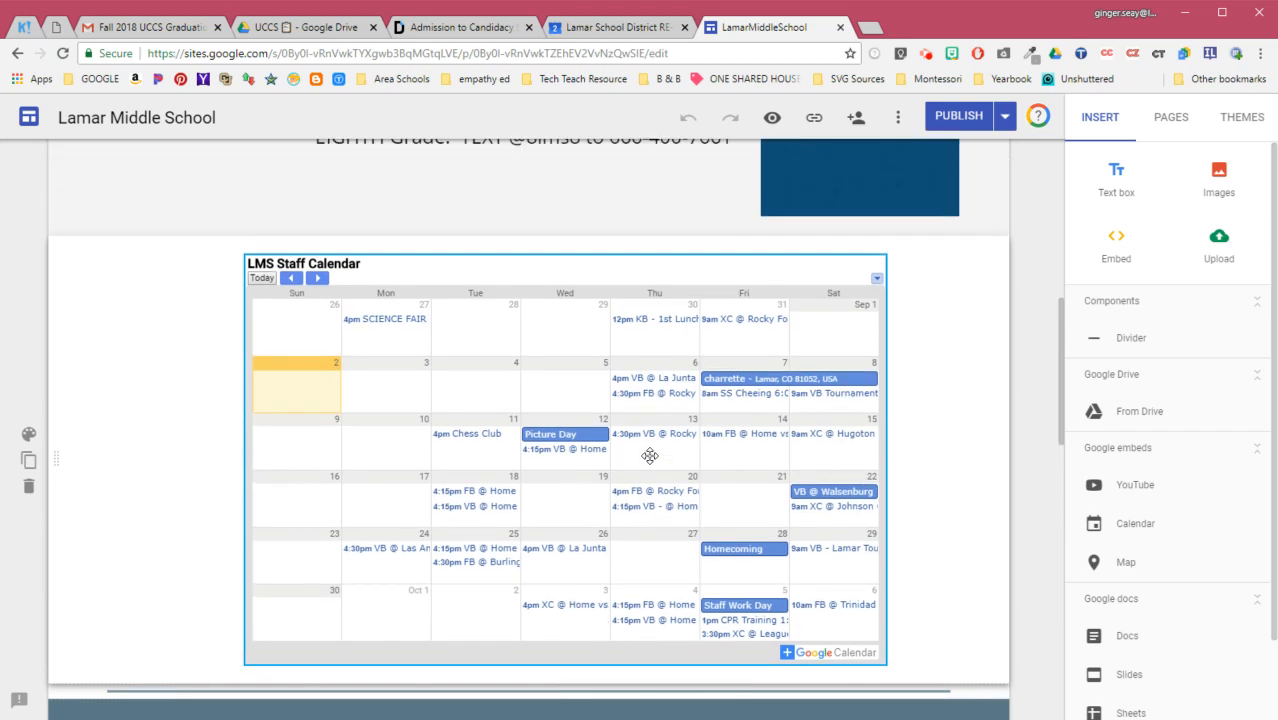
click(317, 279)
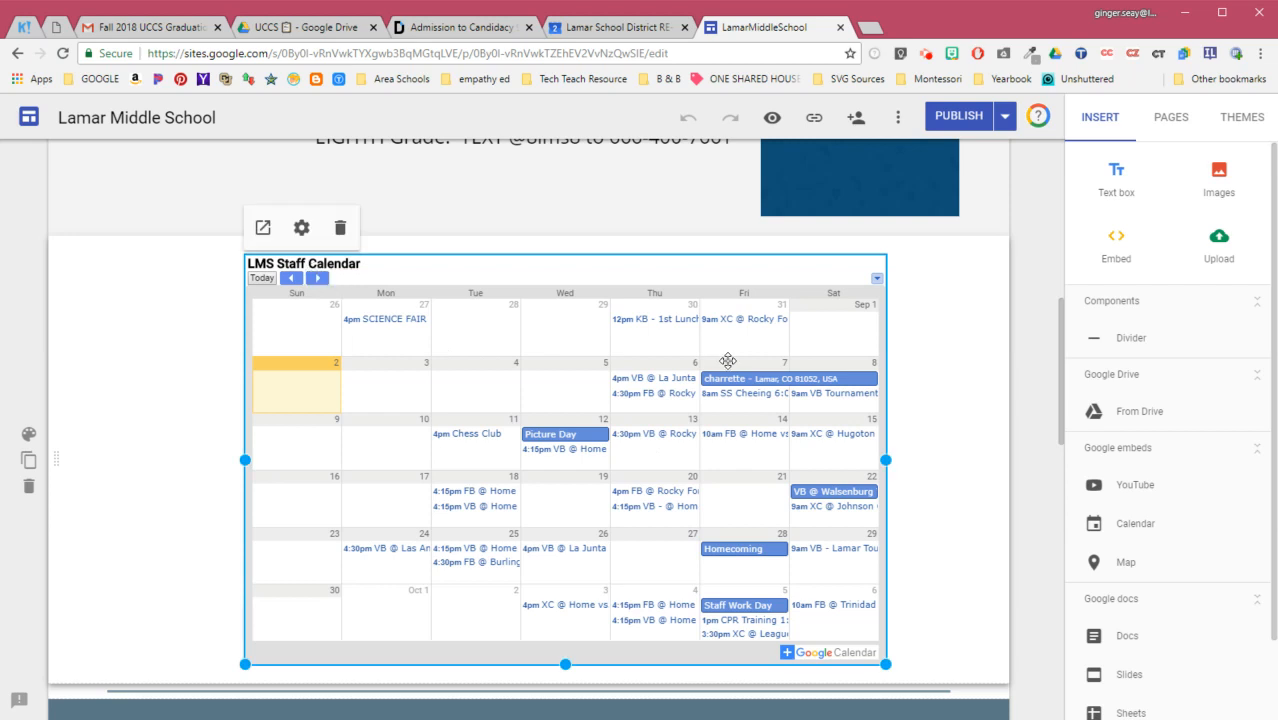